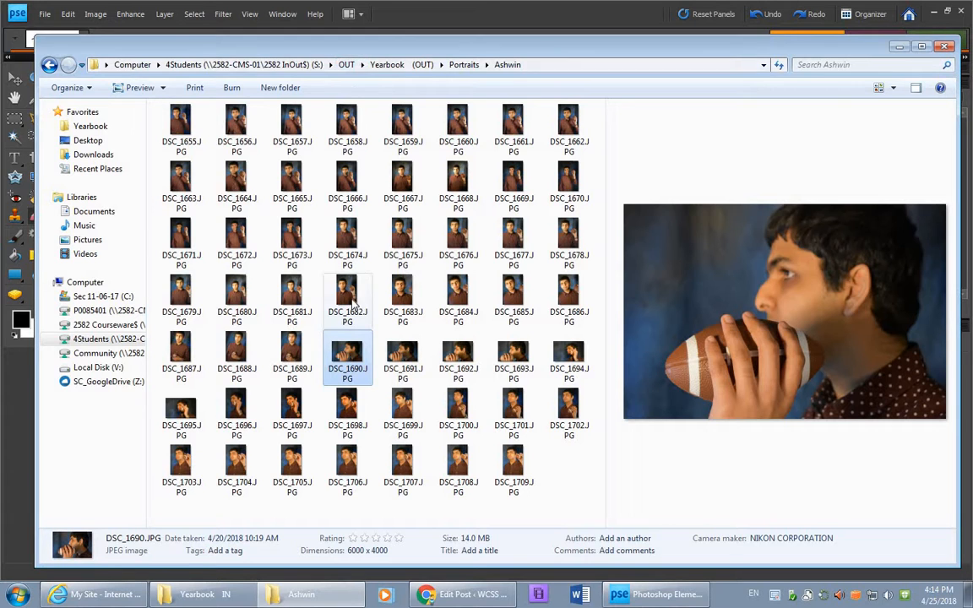
- Open DSC_1690.JPG and 1.DSC_2903.JPG from the portrait folders in Photoshop Elements, placing the second photo's window over the first
drag(353, 362, 258, 312)
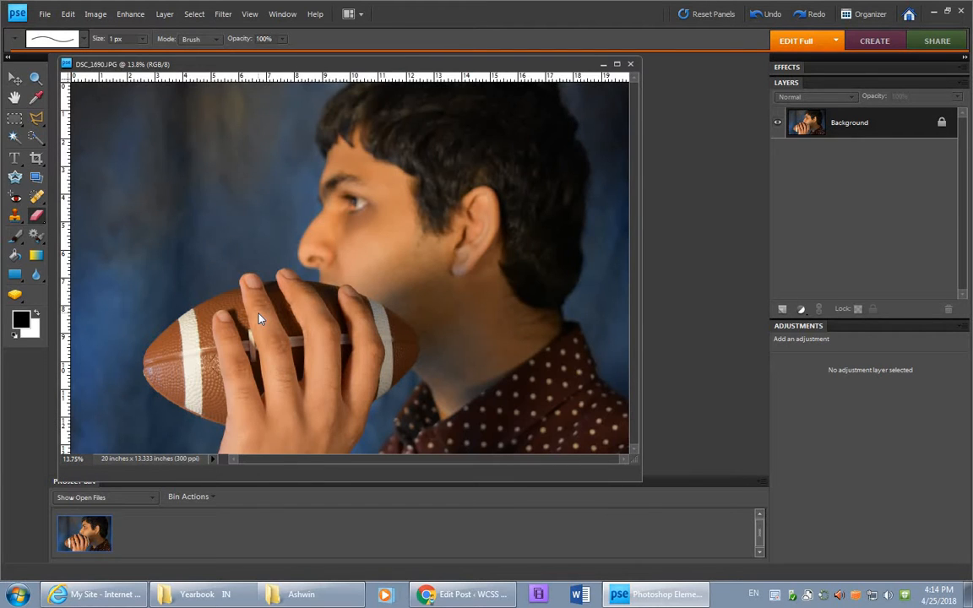
click(293, 596)
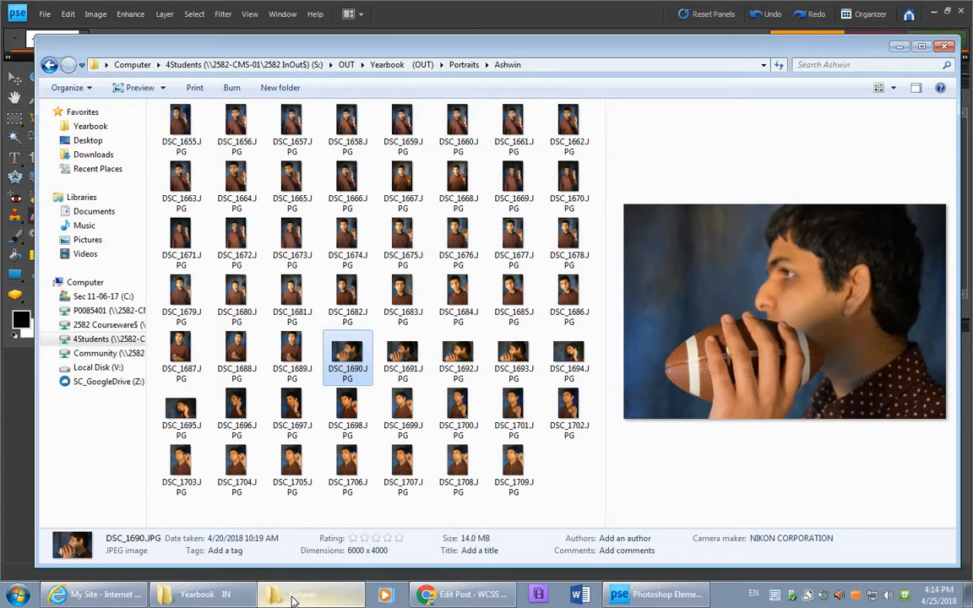
mouse_move(658, 603)
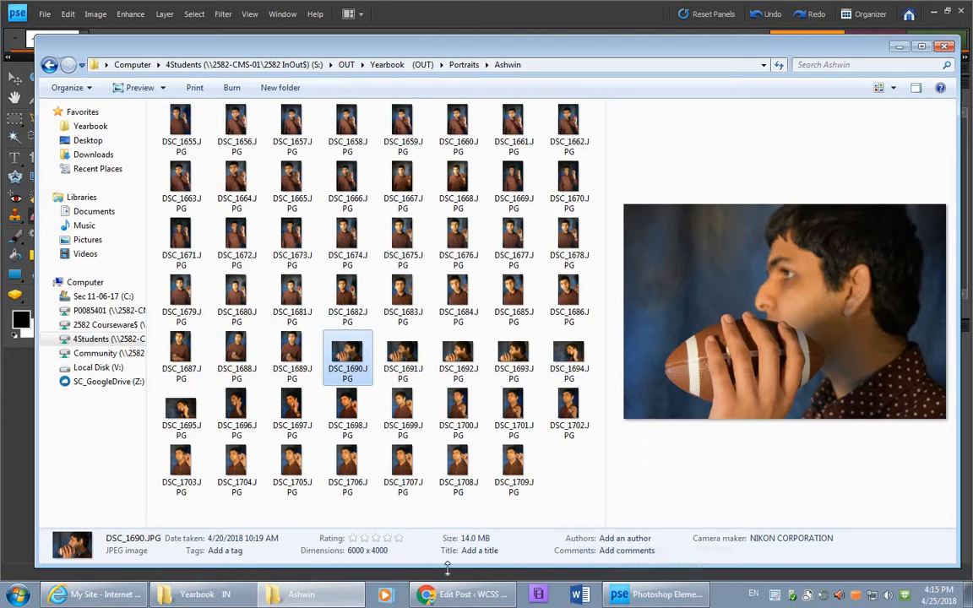
click(643, 596)
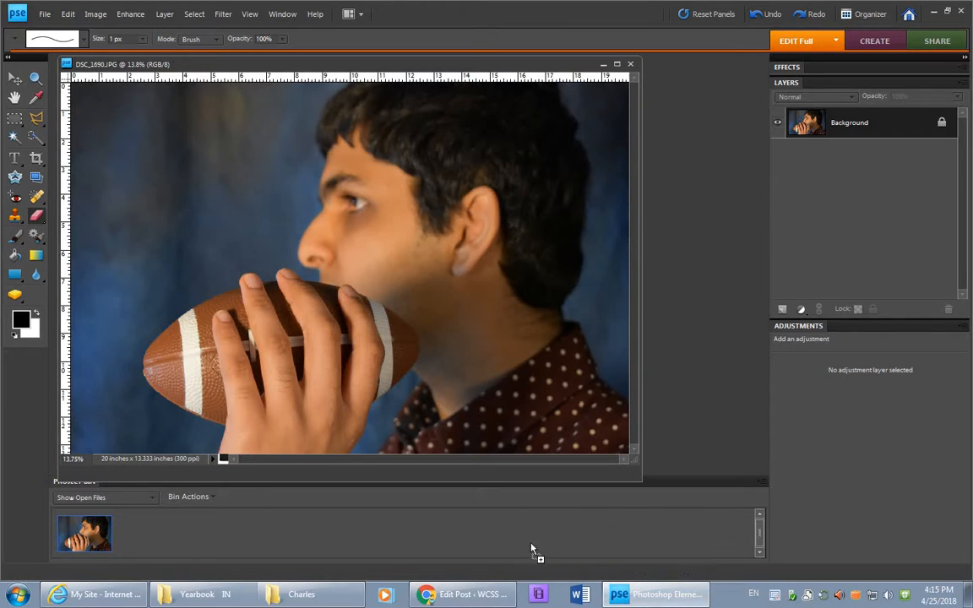
drag(195, 543, 194, 539)
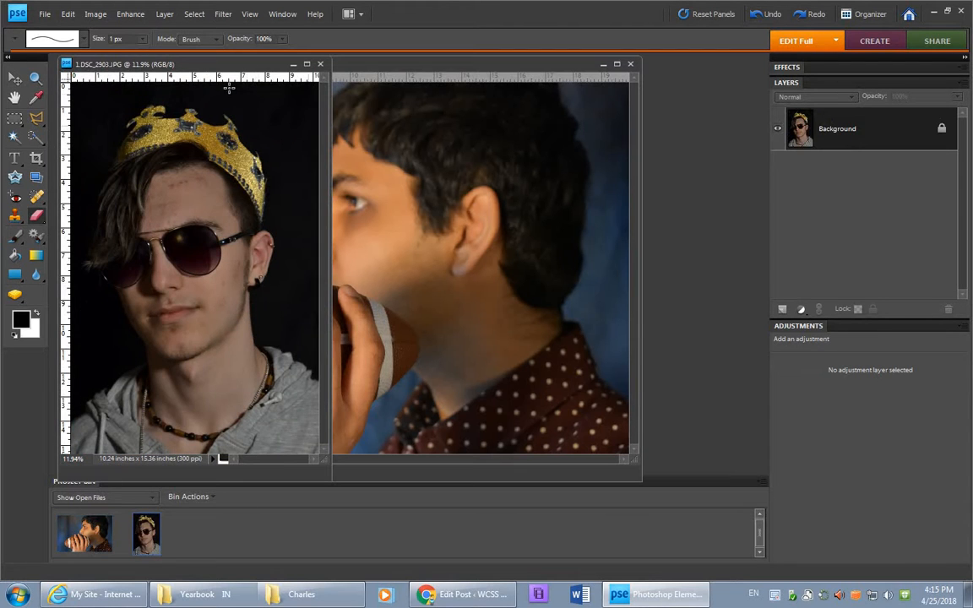
drag(223, 65, 446, 109)
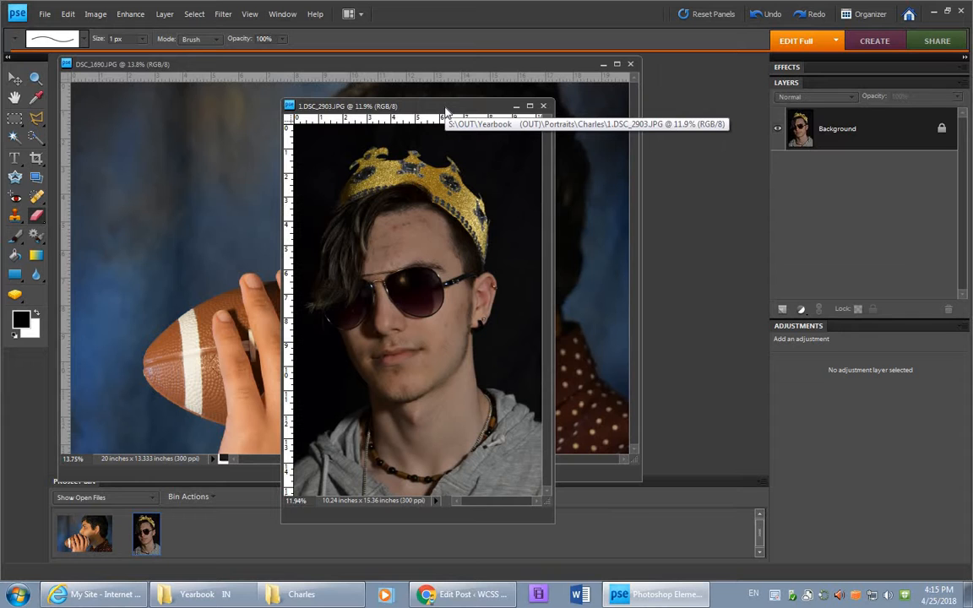
drag(438, 110, 410, 108)
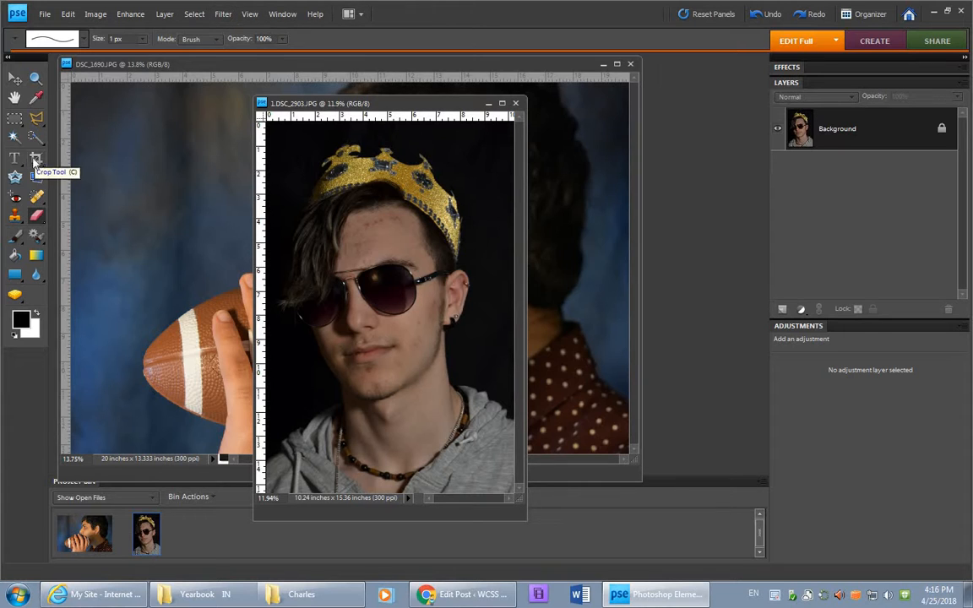
- Set the Crop tool's aspect ratio to 8 x 10 in and dock both photo windows as tabs
click(35, 159)
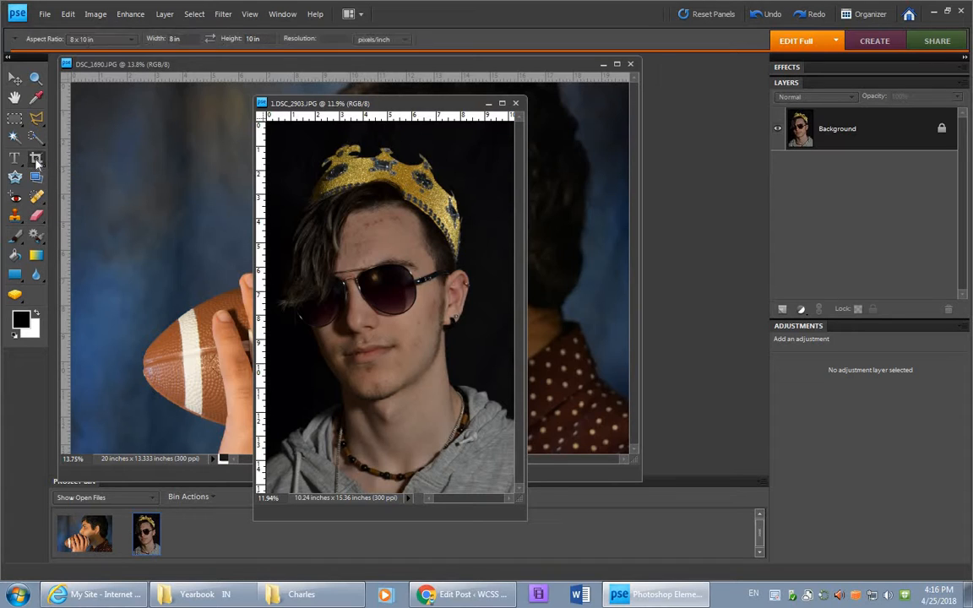
click(131, 39)
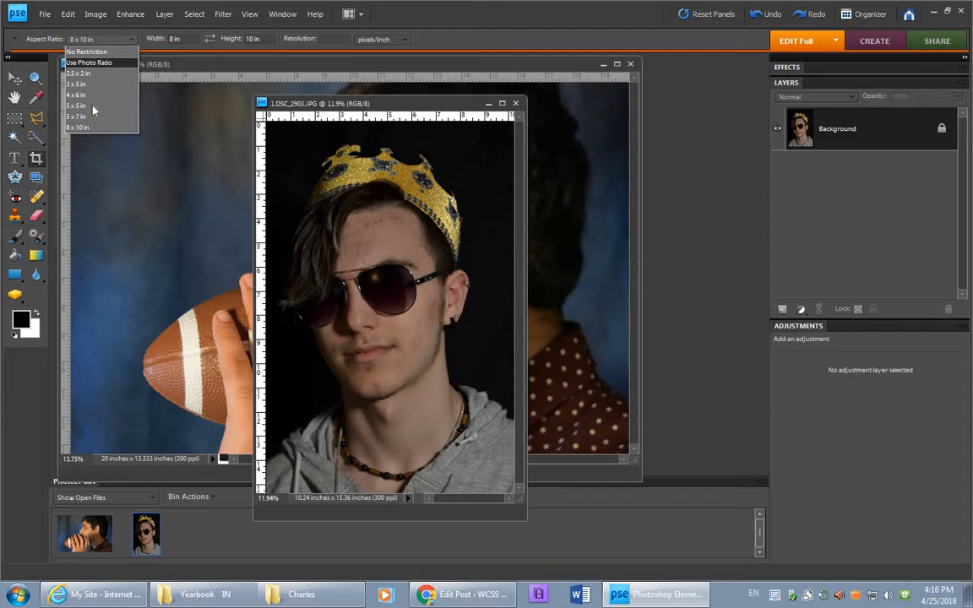
click(82, 128)
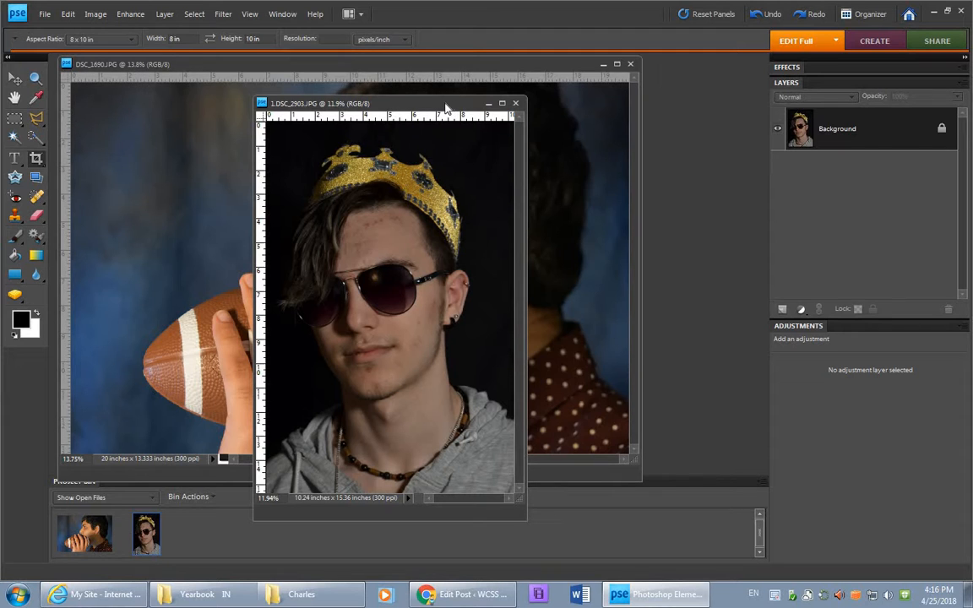
drag(422, 103, 711, 60)
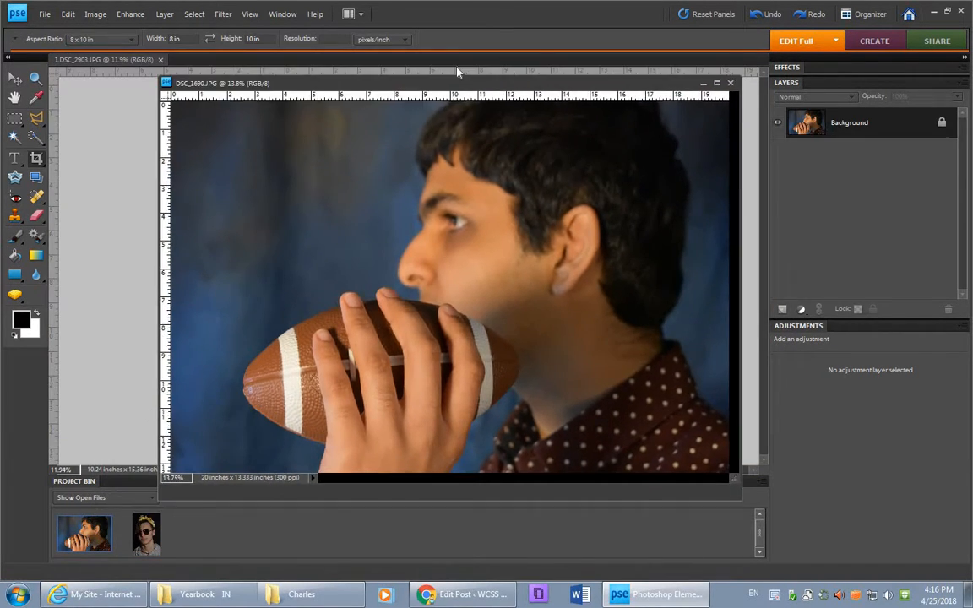
drag(457, 73, 461, 63)
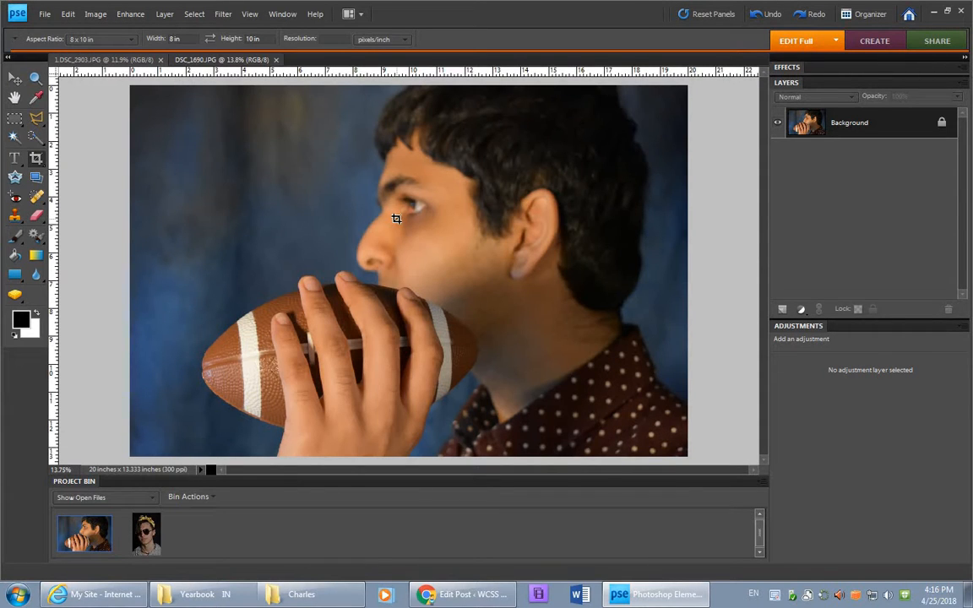
mouse_move(254, 89)
mouse_down()
mouse_move(412, 300)
mouse_move(611, 452)
mouse_up()
drag(463, 382, 482, 380)
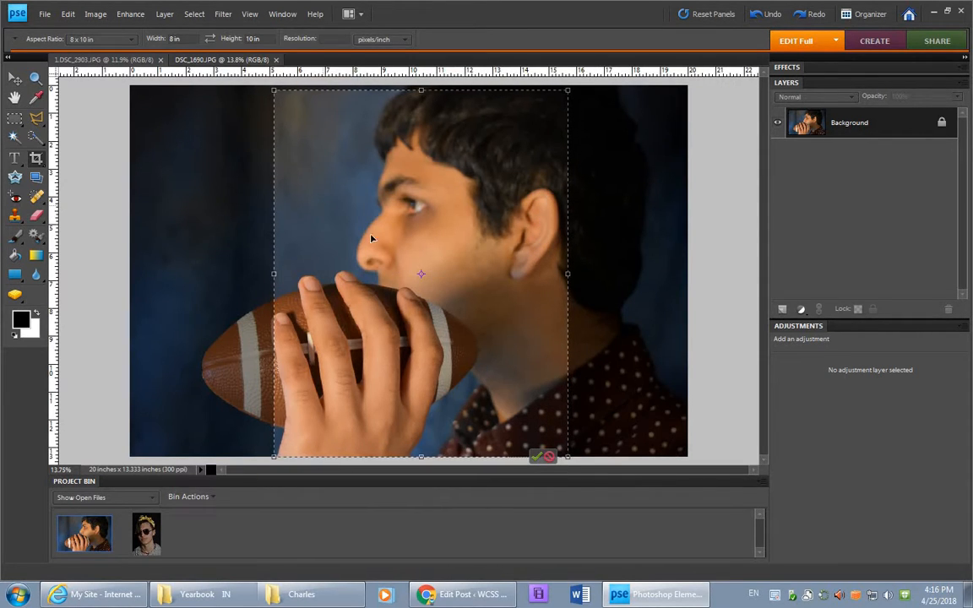
click(549, 457)
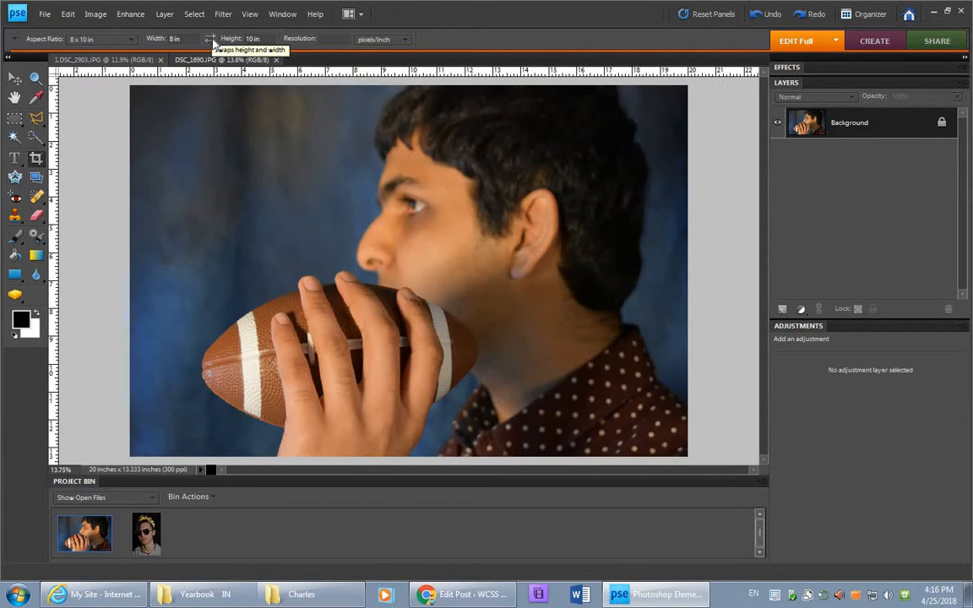
- Crop the football photo to 10 in wide by 8 in high, framing the head and the whole football
click(210, 40)
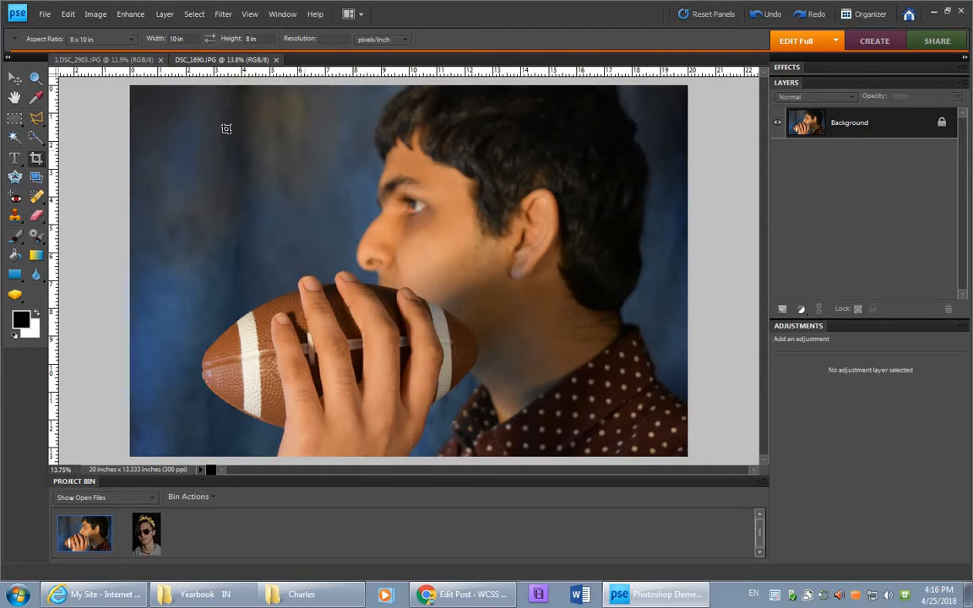
mouse_move(205, 88)
mouse_down()
mouse_move(382, 204)
mouse_move(666, 448)
mouse_move(657, 457)
mouse_up()
mouse_move(528, 358)
mouse_down()
mouse_move(517, 358)
mouse_move(525, 362)
mouse_up()
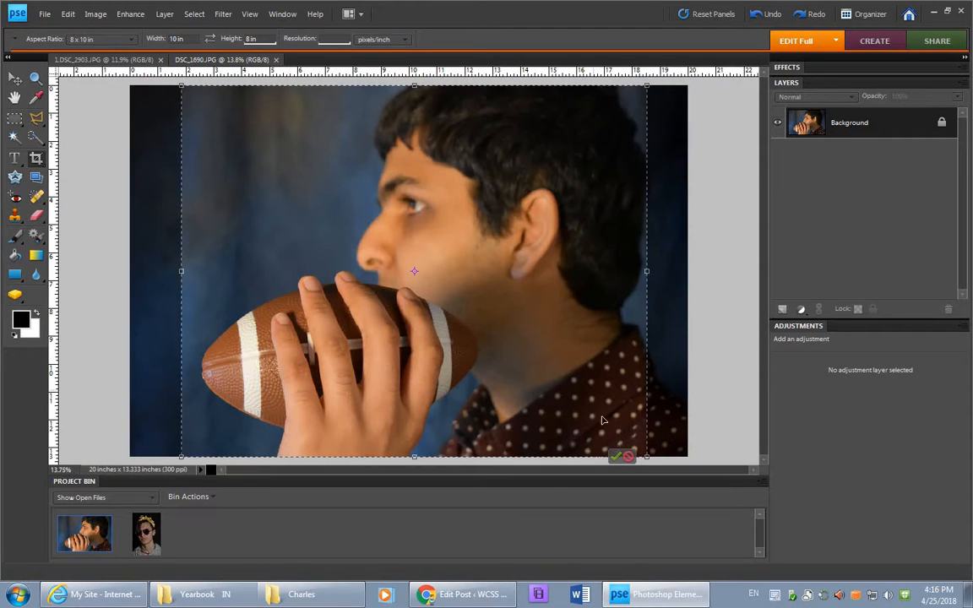
drag(581, 396, 586, 396)
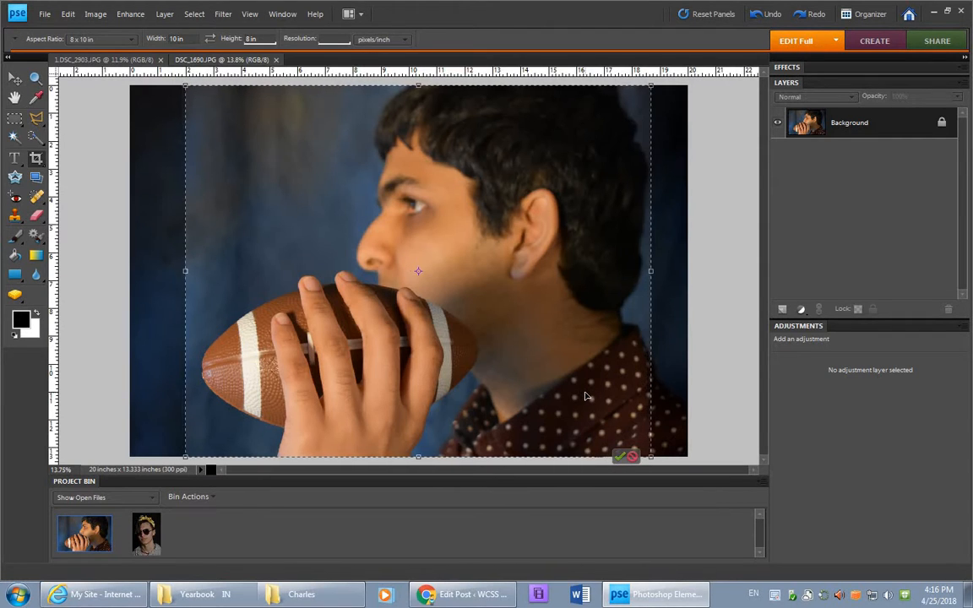
click(619, 456)
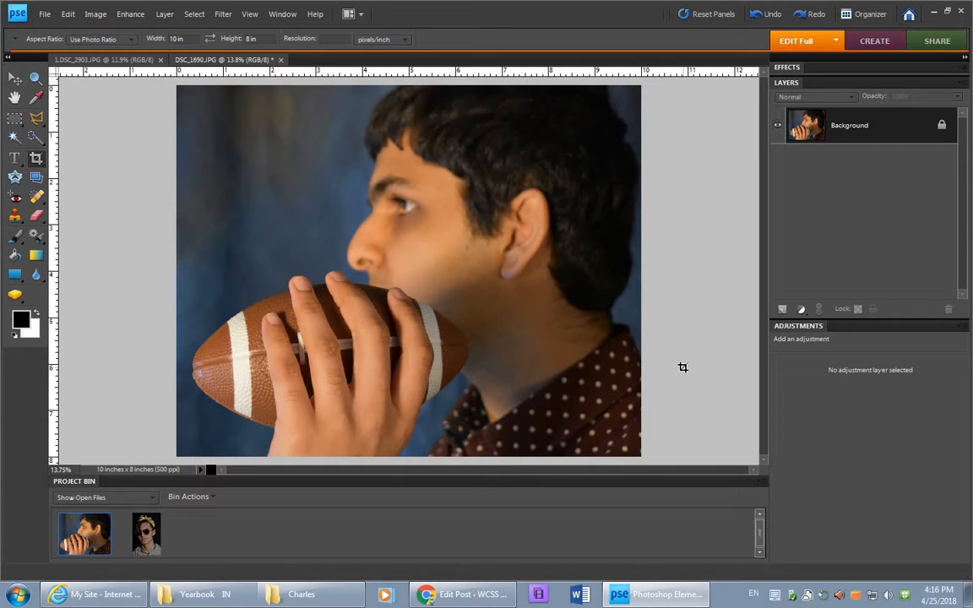
- Switch to the crown portrait and swap the crop dimensions to 8 in wide by 10 in high
click(146, 532)
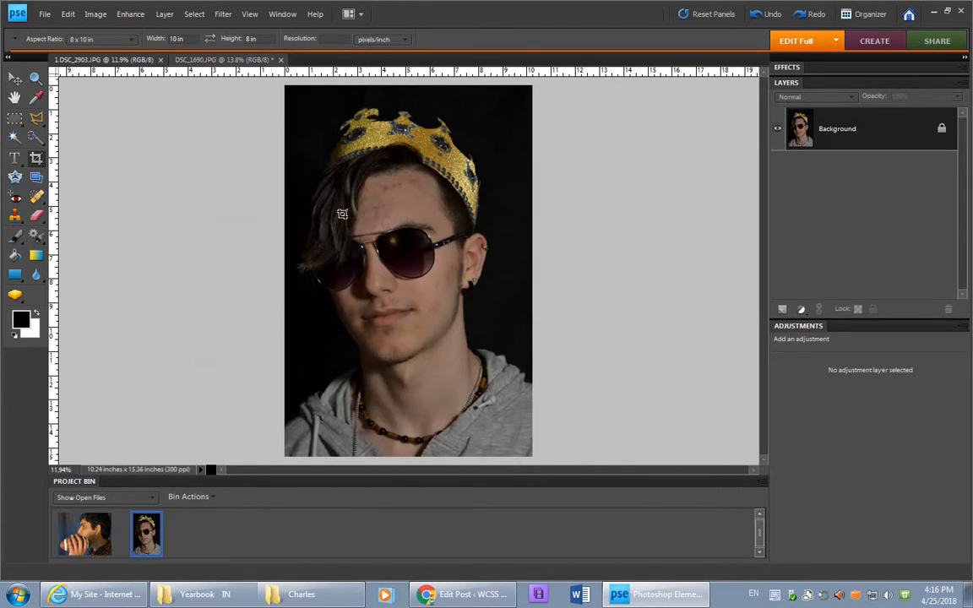
click(210, 38)
- Try to crop the crown portrait with the frame enlarged beyond the photo's upper and right edges, and undo that crop
drag(285, 98, 638, 419)
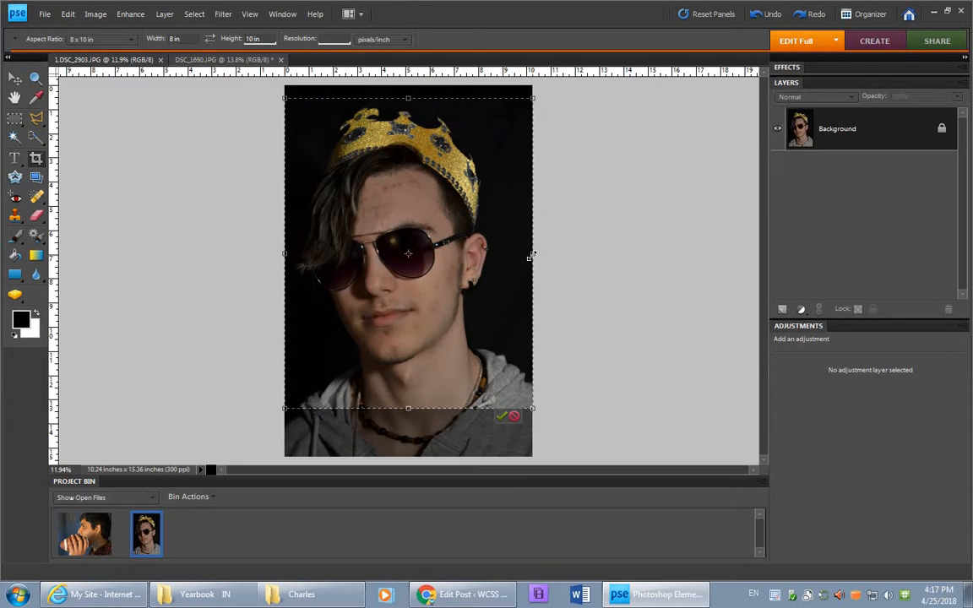
mouse_move(532, 254)
mouse_down()
mouse_move(582, 245)
mouse_move(547, 265)
mouse_up()
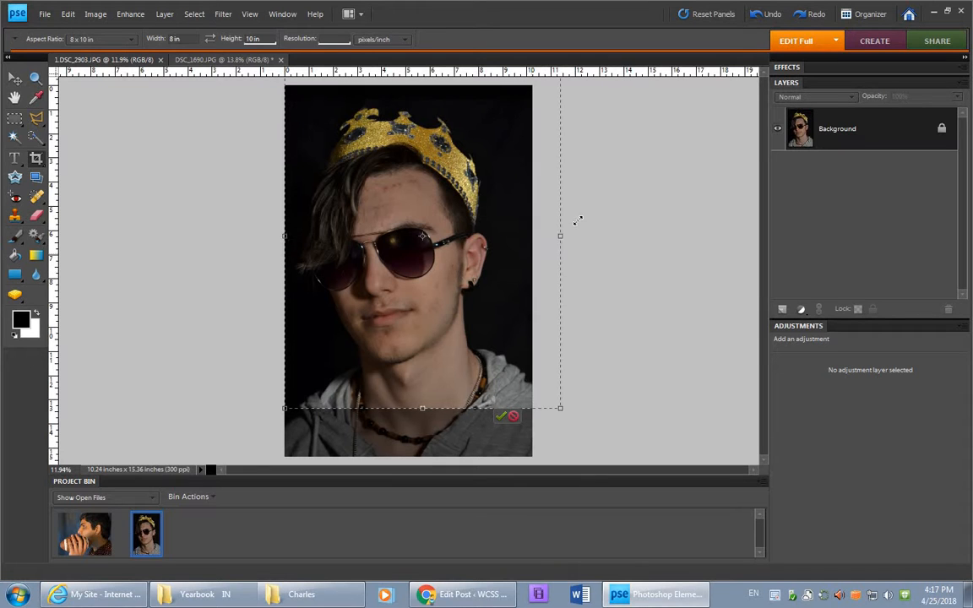
drag(578, 221, 582, 217)
click(534, 416)
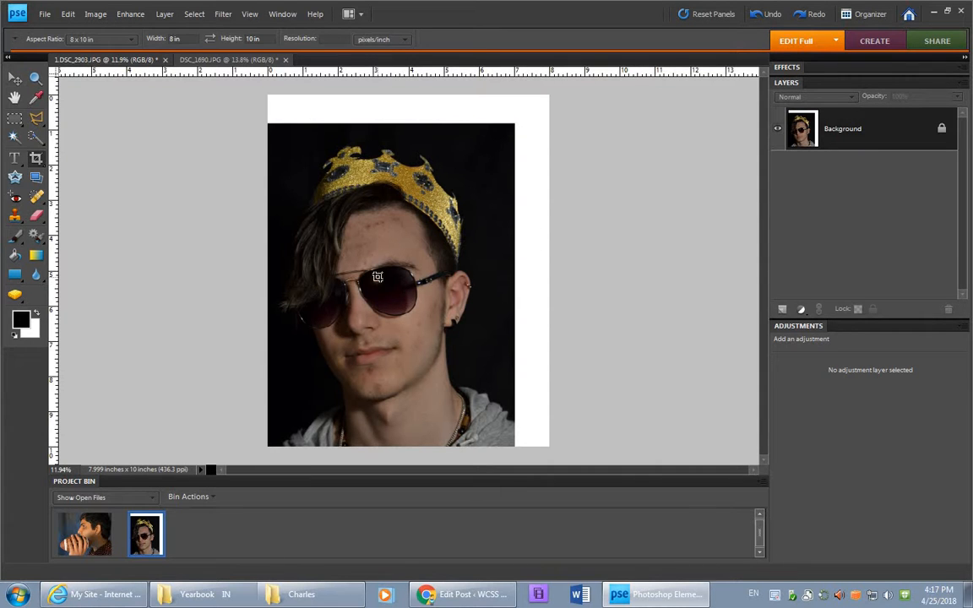
key(ctrl+z)
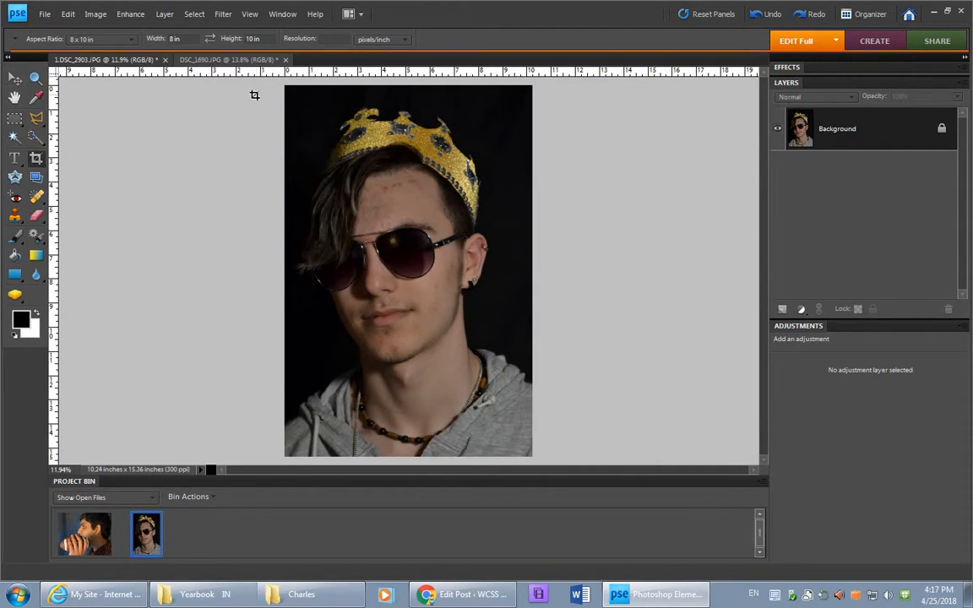
- Crop the crown portrait to 8 x 10 in across the photo's full width, framing the crown down to the upper hoodie
drag(263, 95, 572, 393)
mouse_move(427, 260)
mouse_down()
mouse_move(426, 292)
mouse_move(426, 259)
mouse_up()
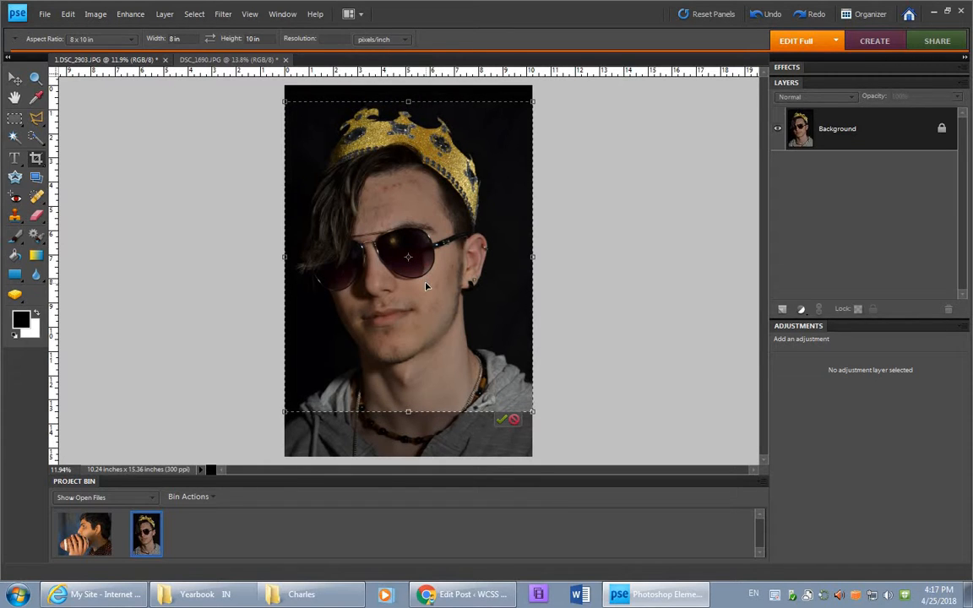
click(501, 419)
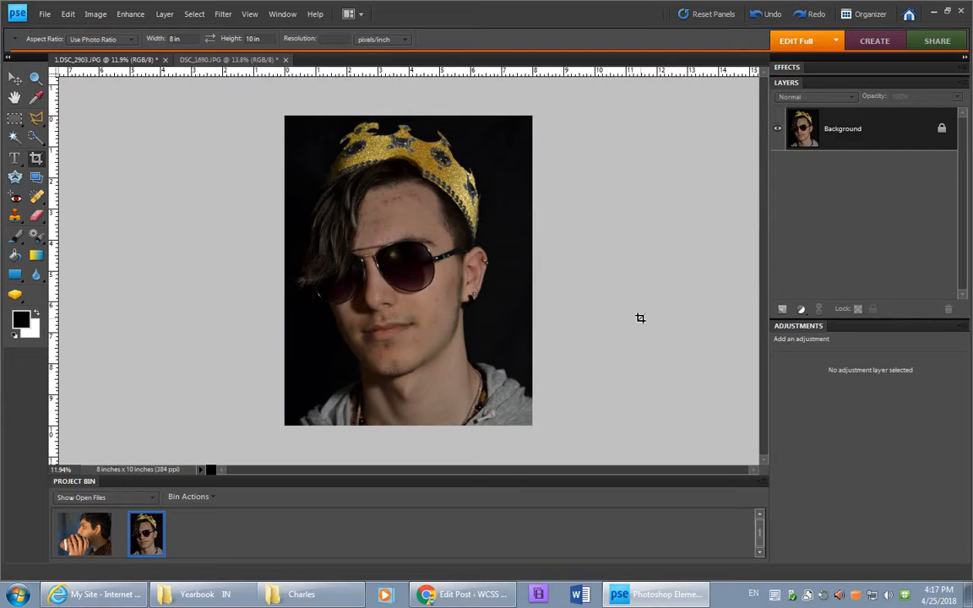
- Brighten the crown portrait with a Levels adjustment layer, setting the white input level to 178, and toggle the layer's visibility to compare
click(801, 311)
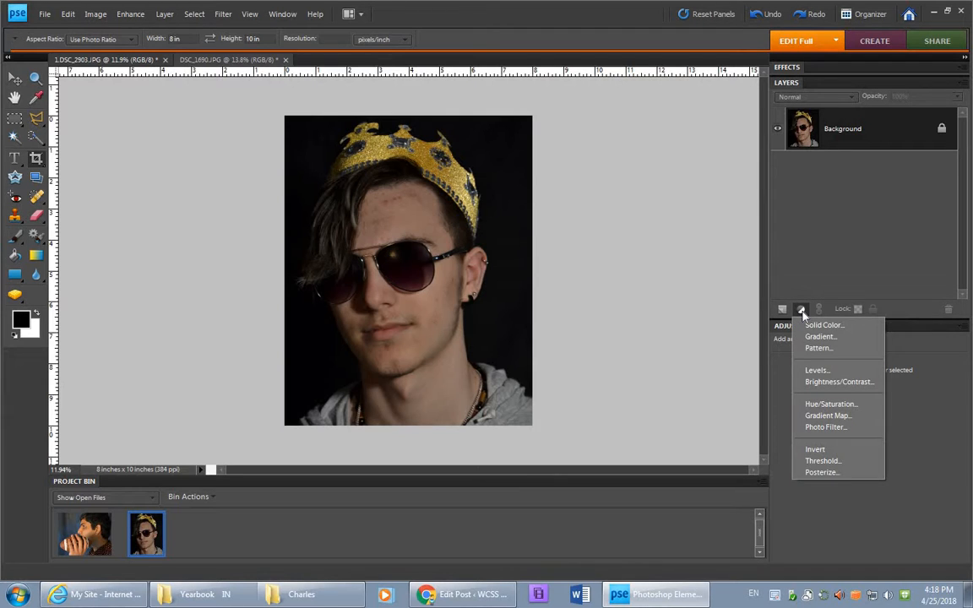
click(815, 372)
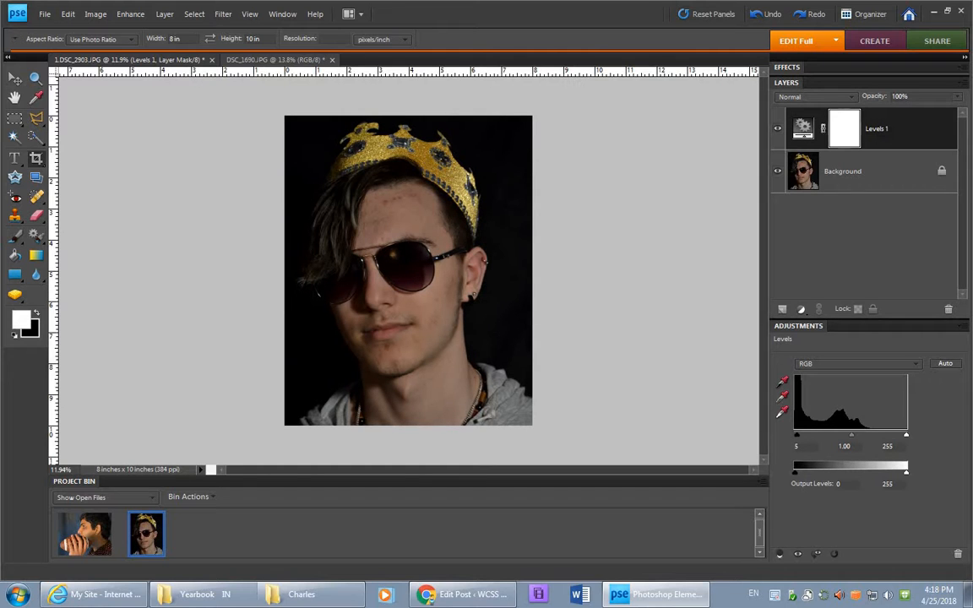
drag(795, 474, 849, 474)
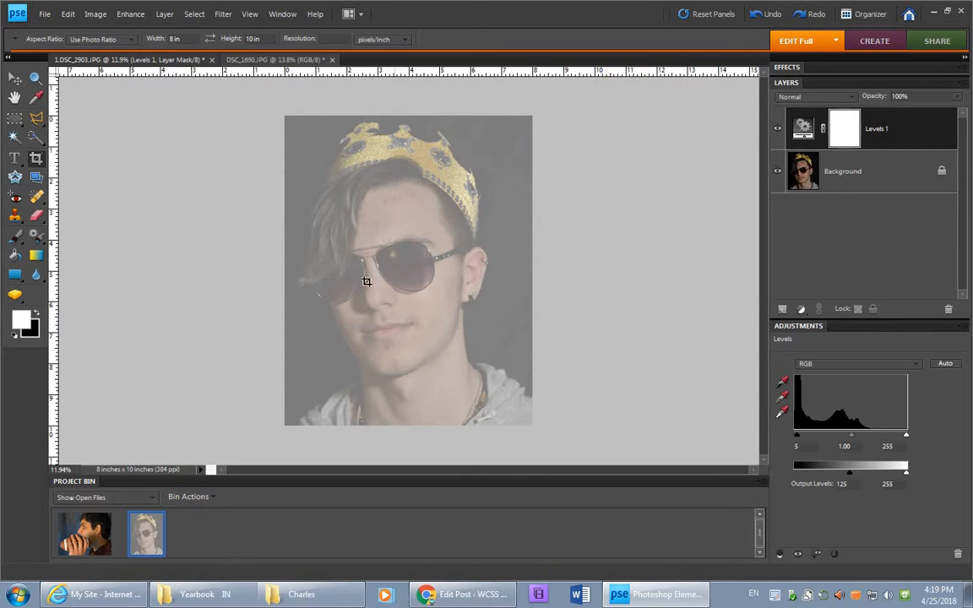
drag(850, 475, 799, 476)
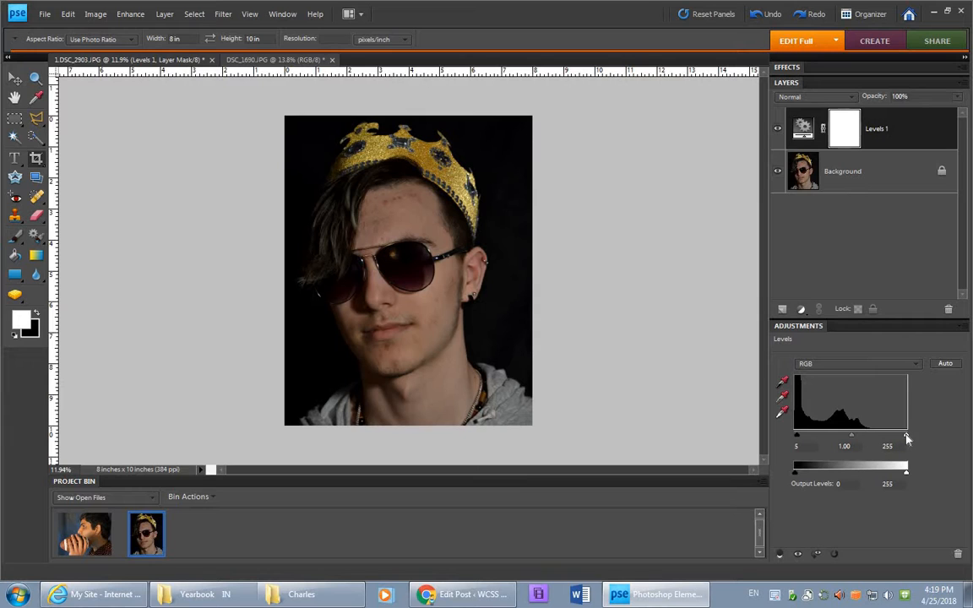
drag(907, 438, 905, 438)
drag(905, 439, 872, 437)
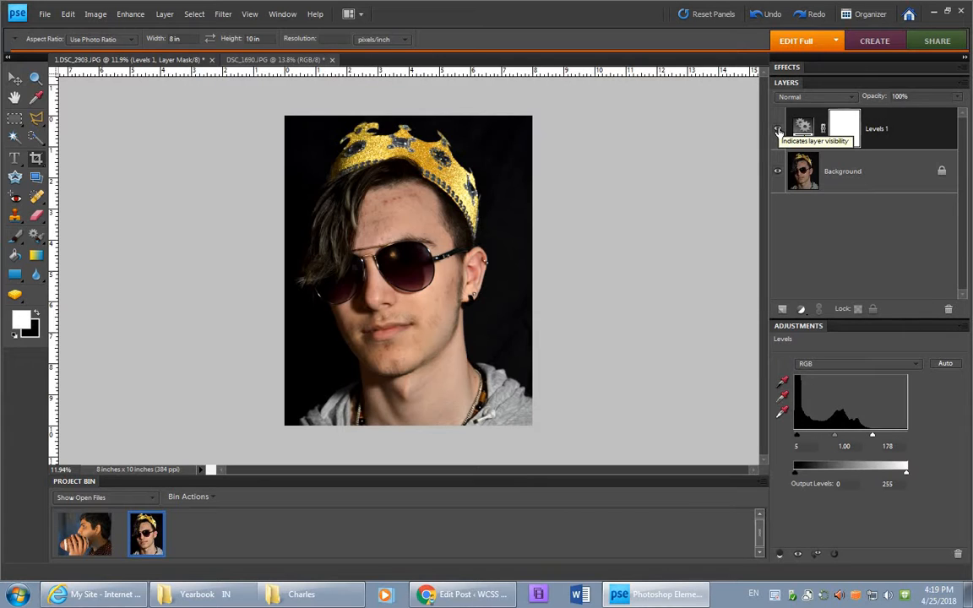
click(778, 129)
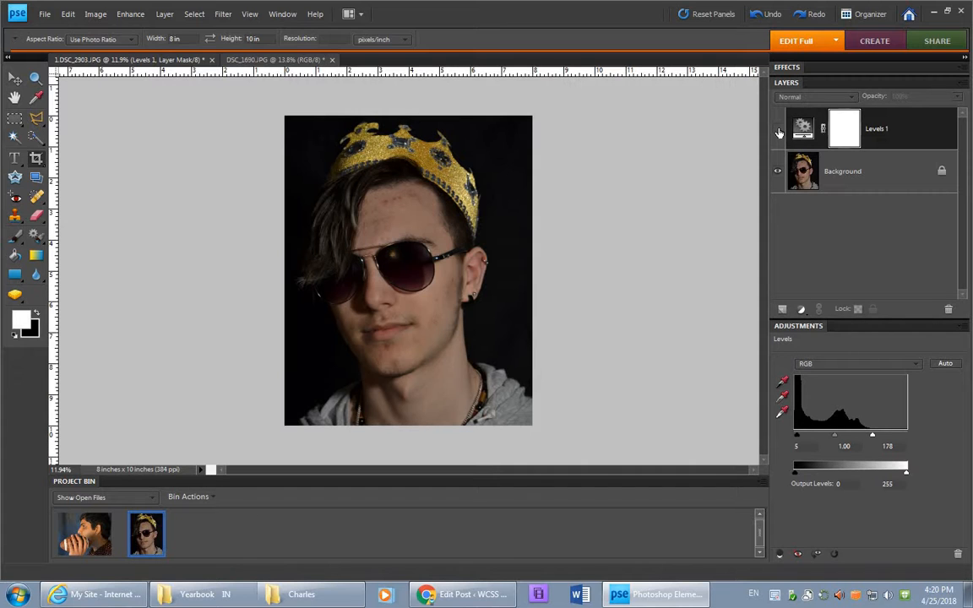
click(778, 130)
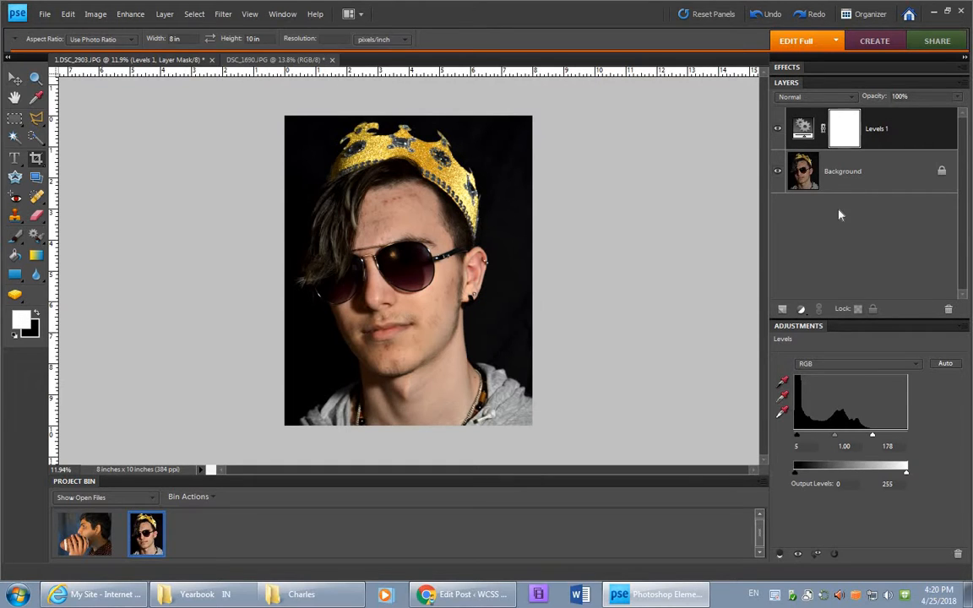
- Switch to the football portrait and add a Levels adjustment layer with input levels of 9 for black and 226 for white
key(ctrl+Tab)
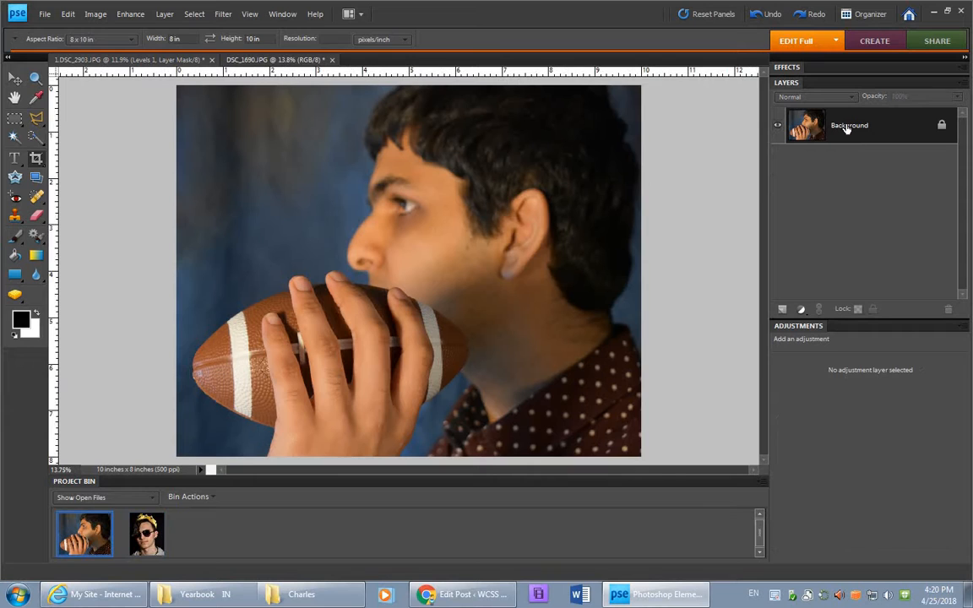
click(801, 310)
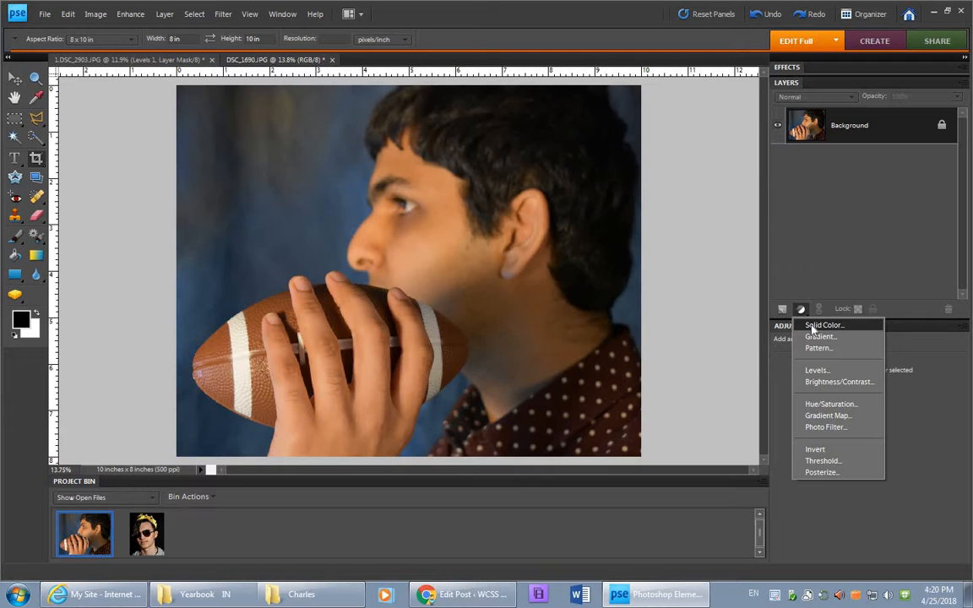
click(814, 370)
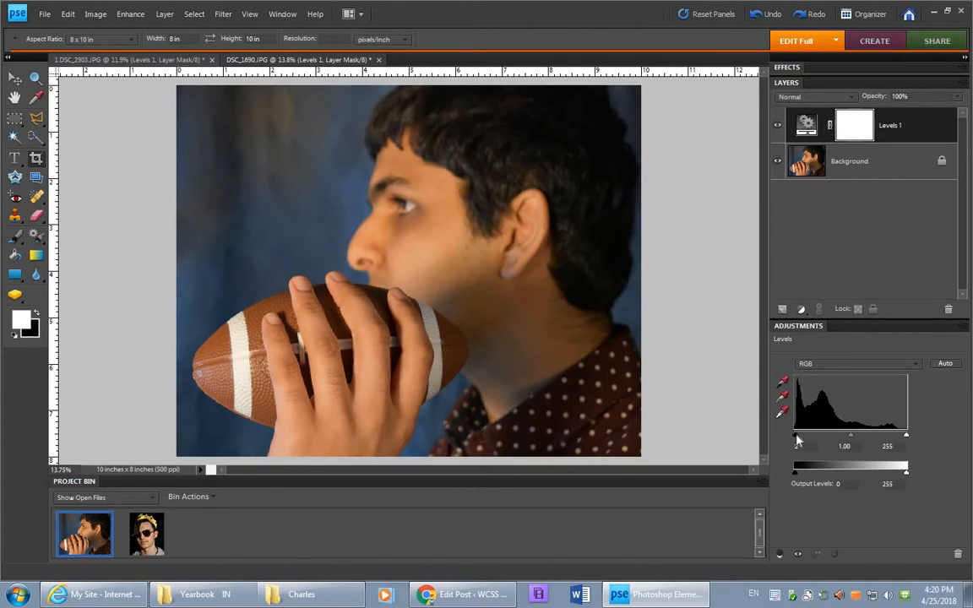
drag(797, 440, 800, 440)
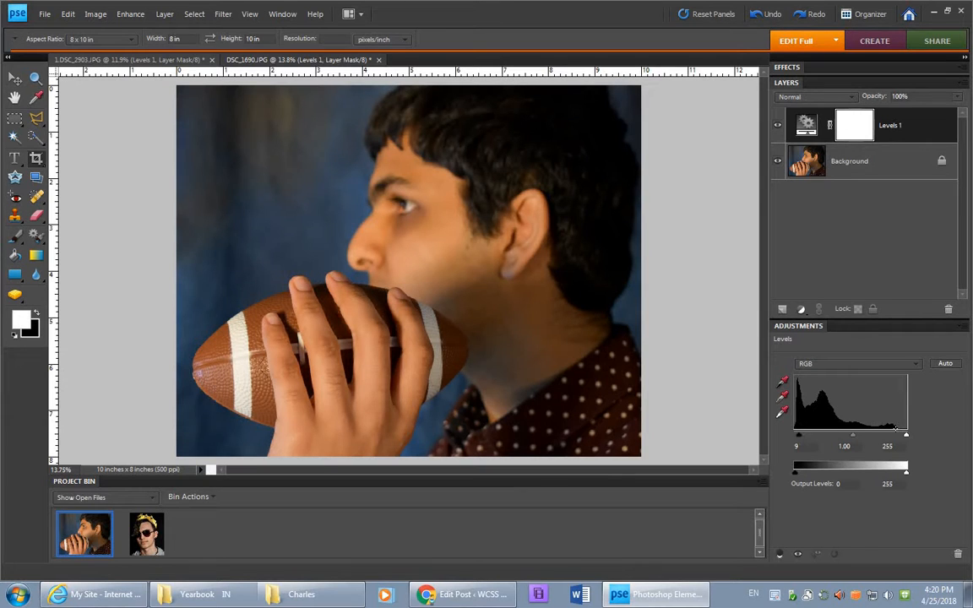
mouse_move(907, 436)
mouse_down()
mouse_move(859, 438)
mouse_move(894, 440)
mouse_up()
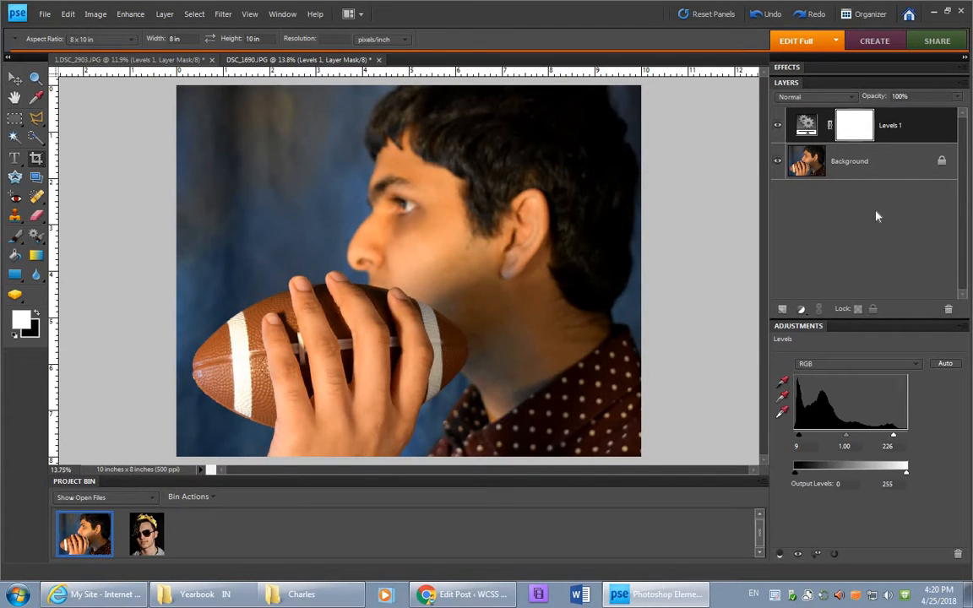
- Add a Hue/Saturation adjustment layer to the football portrait, try a hue of +15, and desaturate the image to -100
click(801, 311)
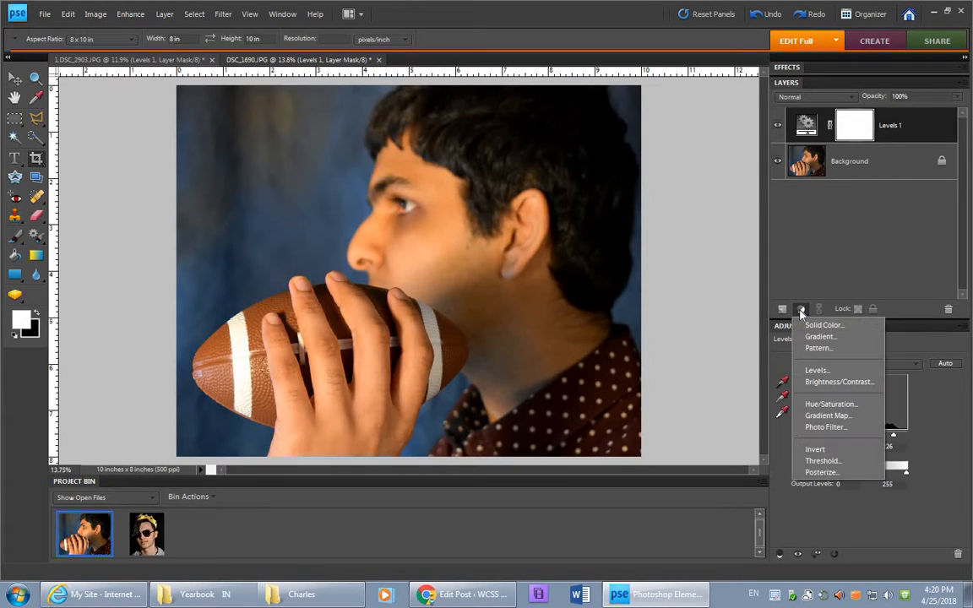
click(828, 403)
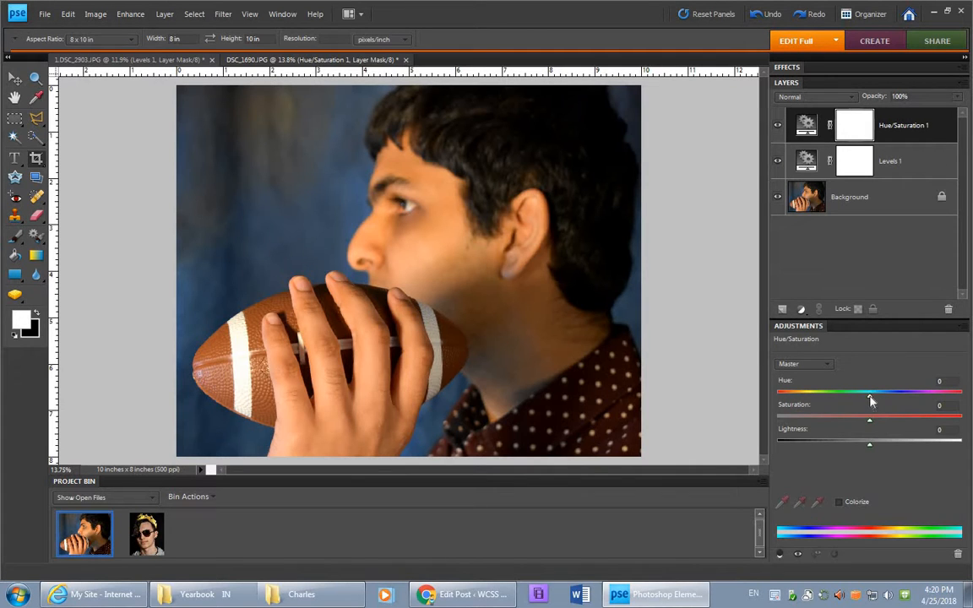
mouse_move(870, 401)
mouse_down()
mouse_move(858, 400)
mouse_move(884, 400)
mouse_up()
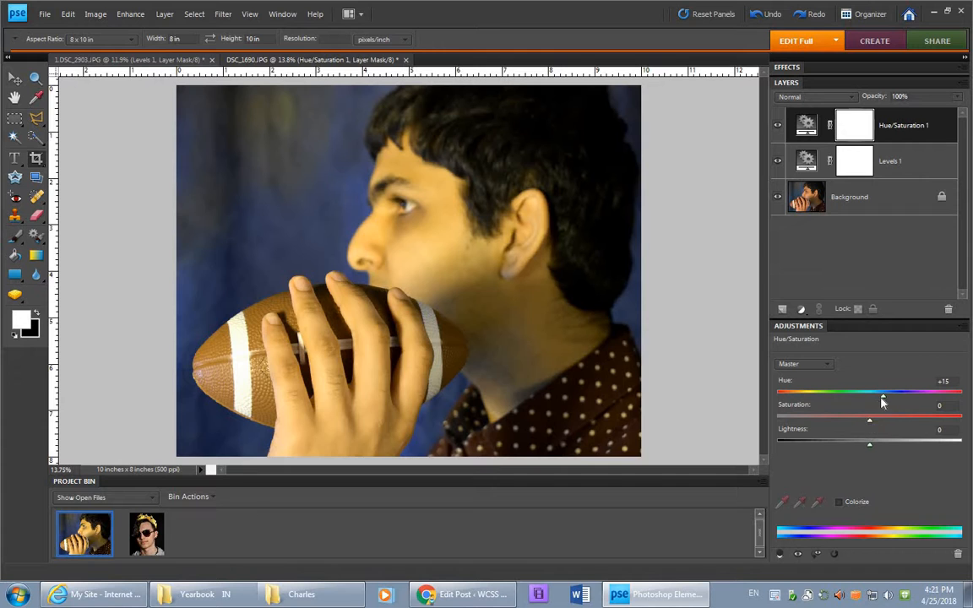
drag(883, 399, 772, 425)
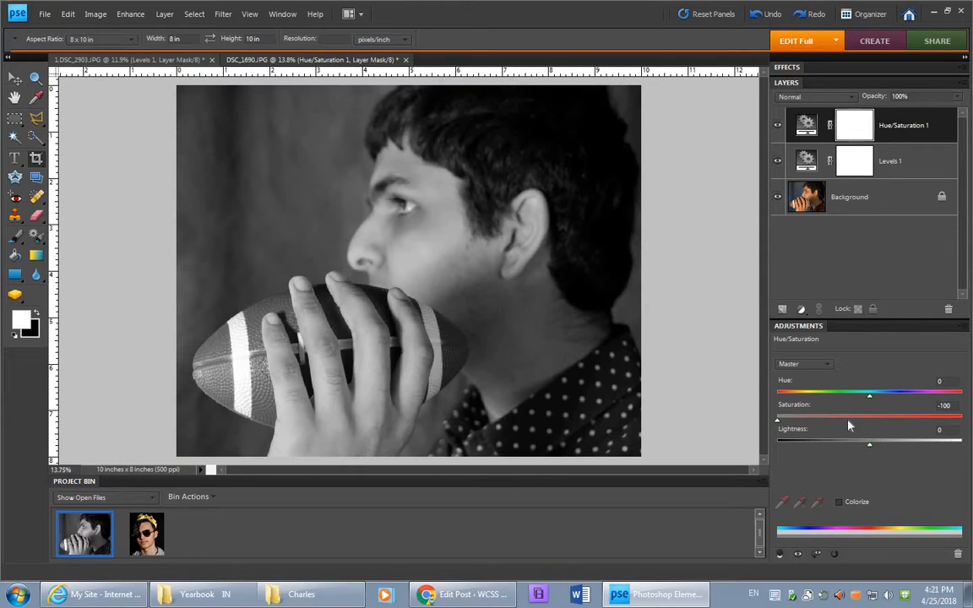
- Colorize the football portrait in a sepia tone with hue 49 and saturation 32
click(839, 504)
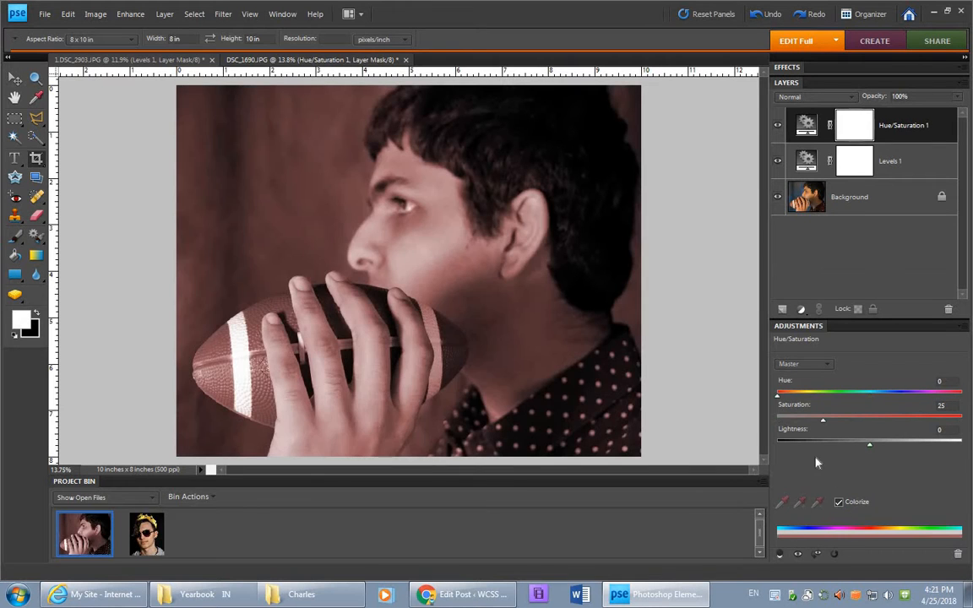
mouse_move(815, 405)
mouse_down()
mouse_move(873, 403)
mouse_move(811, 402)
mouse_up()
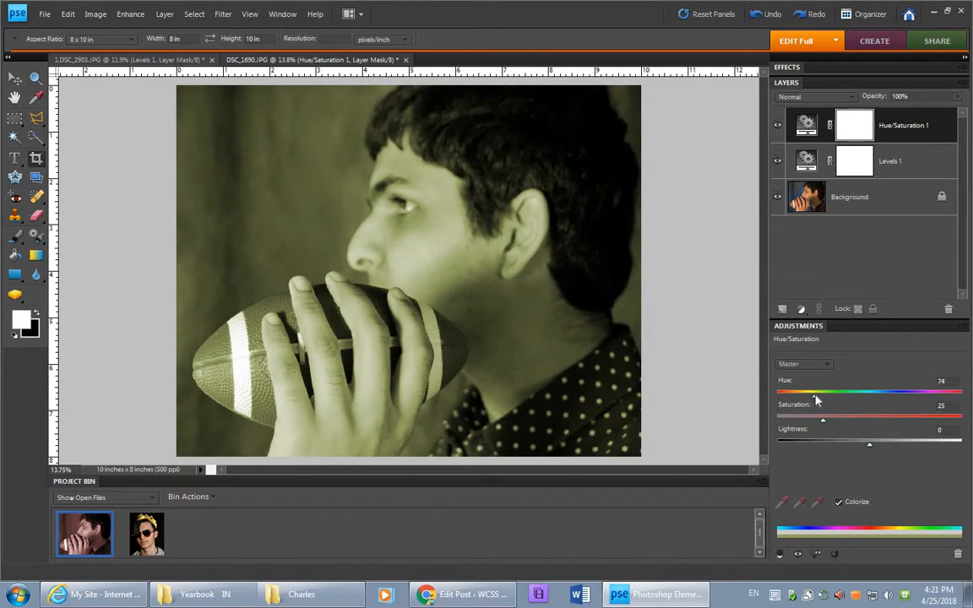
drag(823, 421, 808, 402)
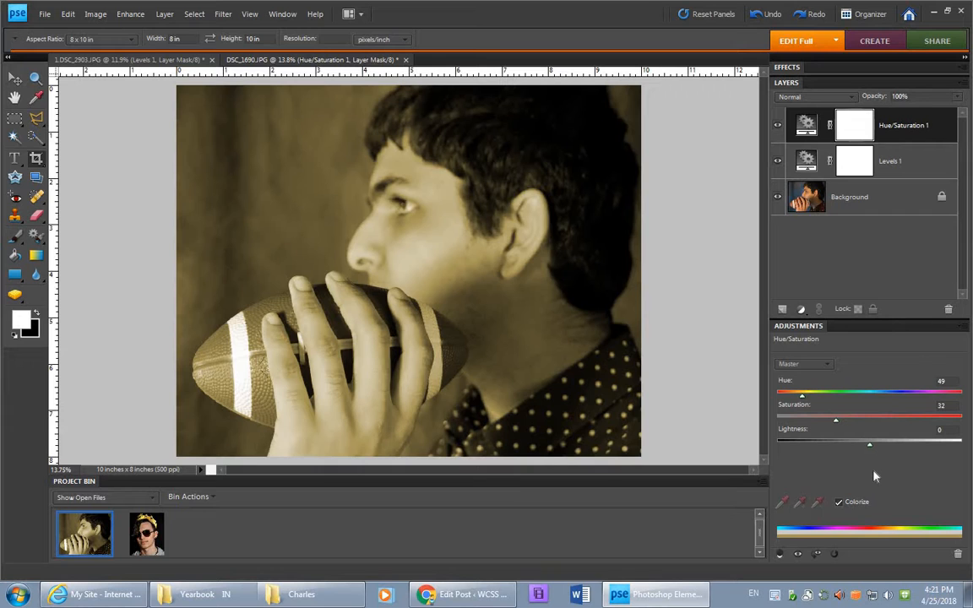
click(801, 311)
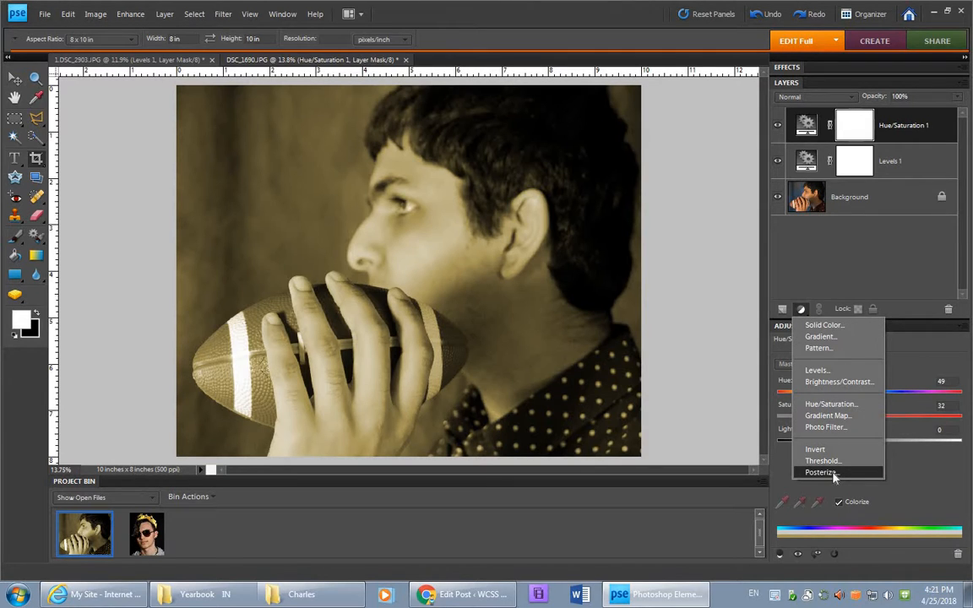
click(138, 183)
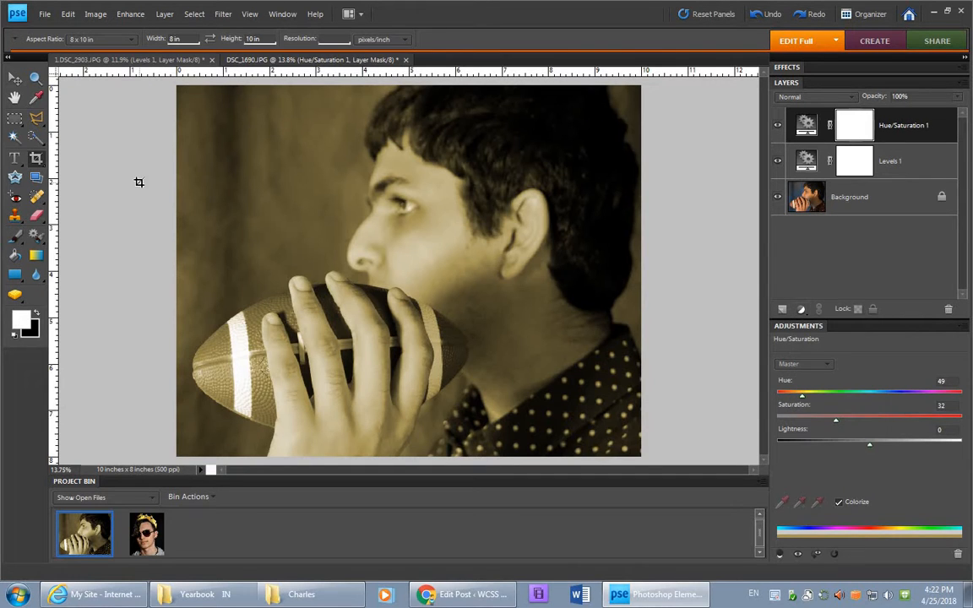
- Start saving the football portrait under a new name and browse the 4Students (S:) drive to IN, Yearbook IN, Assignment 6 Portrait
click(44, 13)
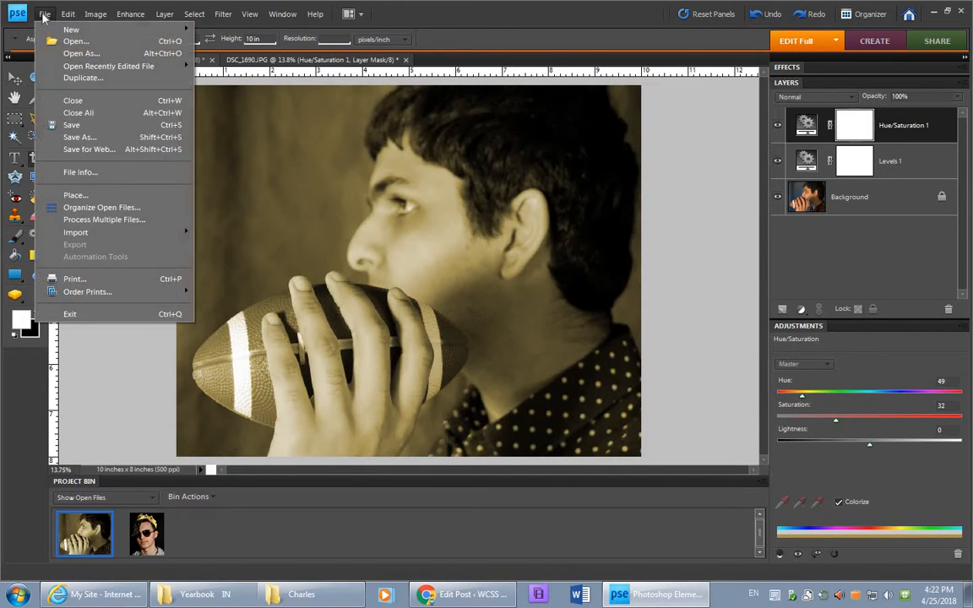
click(80, 136)
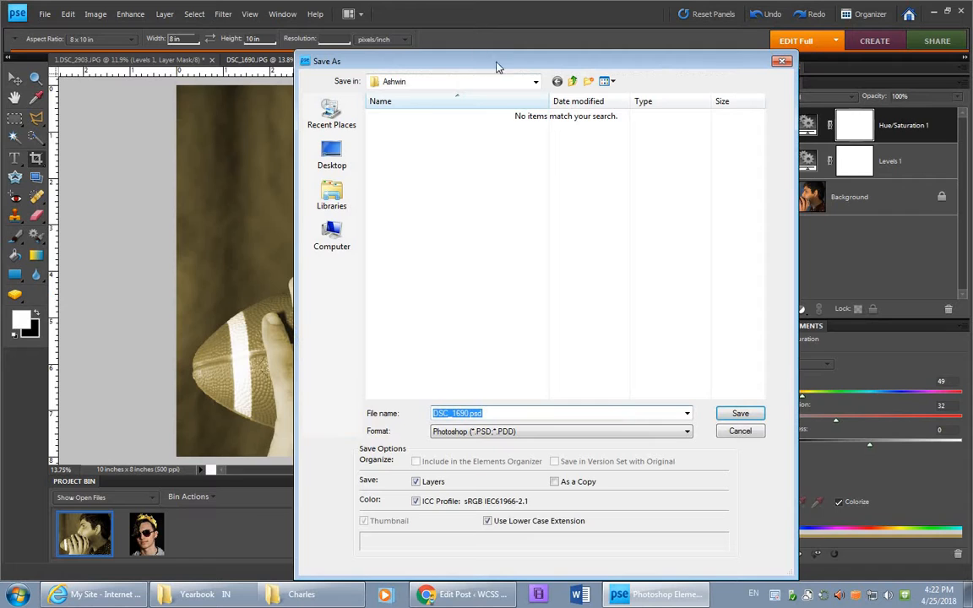
drag(465, 63, 345, 42)
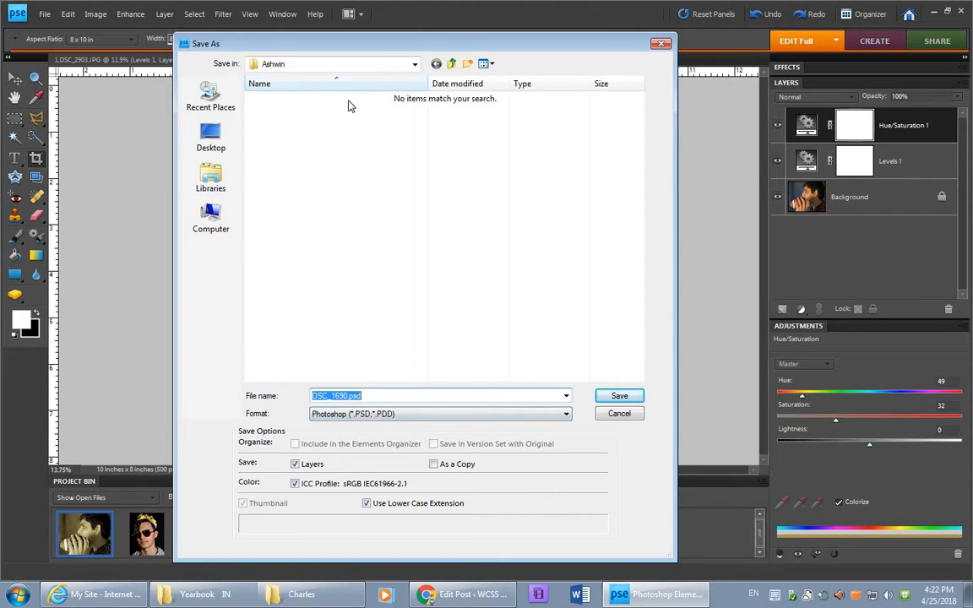
click(450, 63)
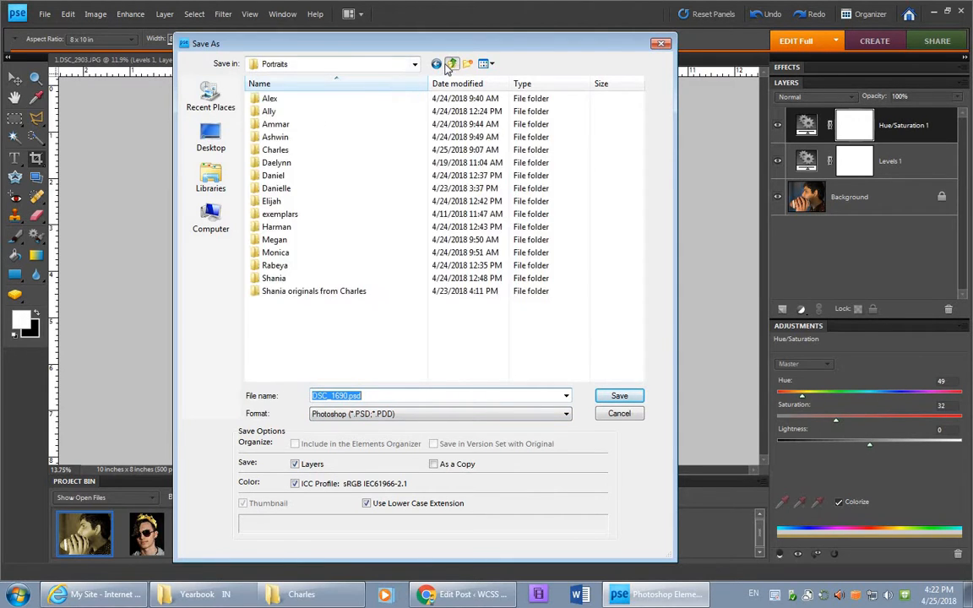
click(217, 216)
double_click(327, 248)
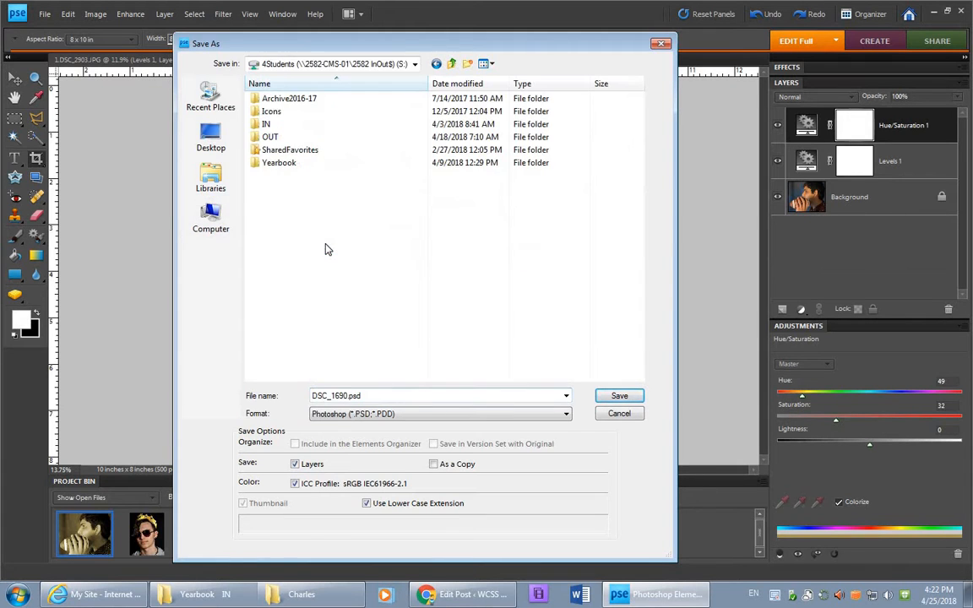
double_click(275, 127)
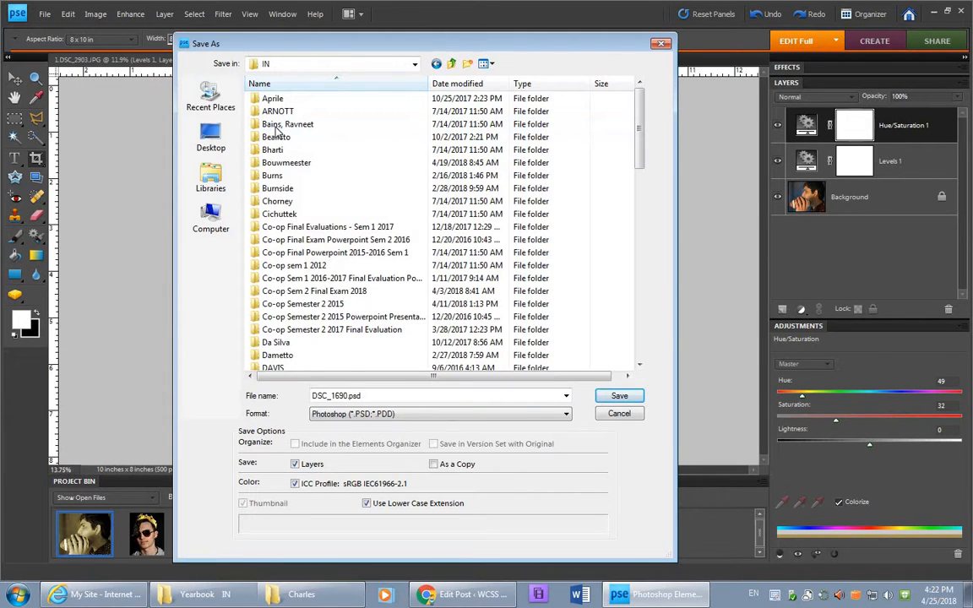
scroll(304, 338, down, 15)
click(304, 343)
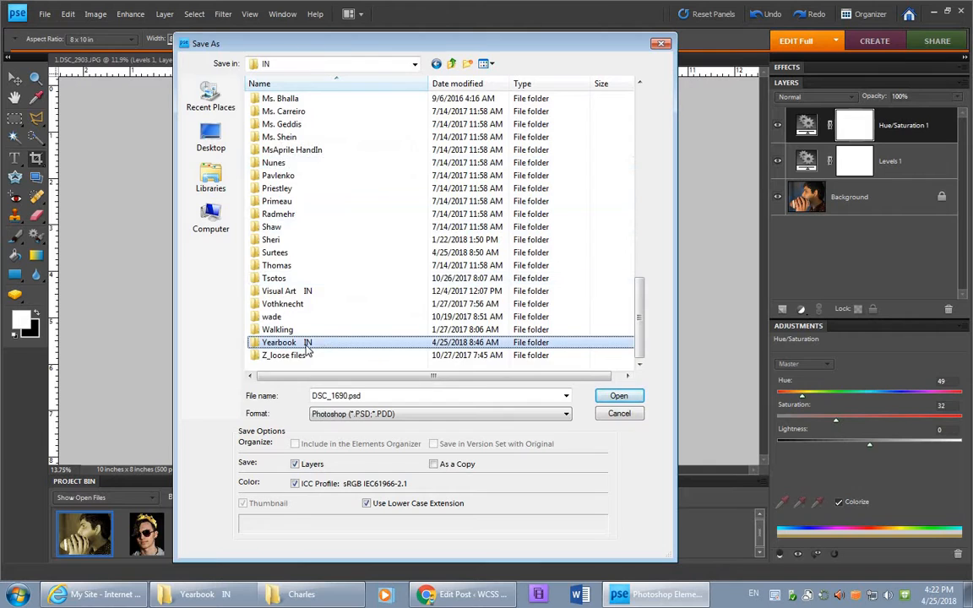
double_click(307, 345)
double_click(294, 160)
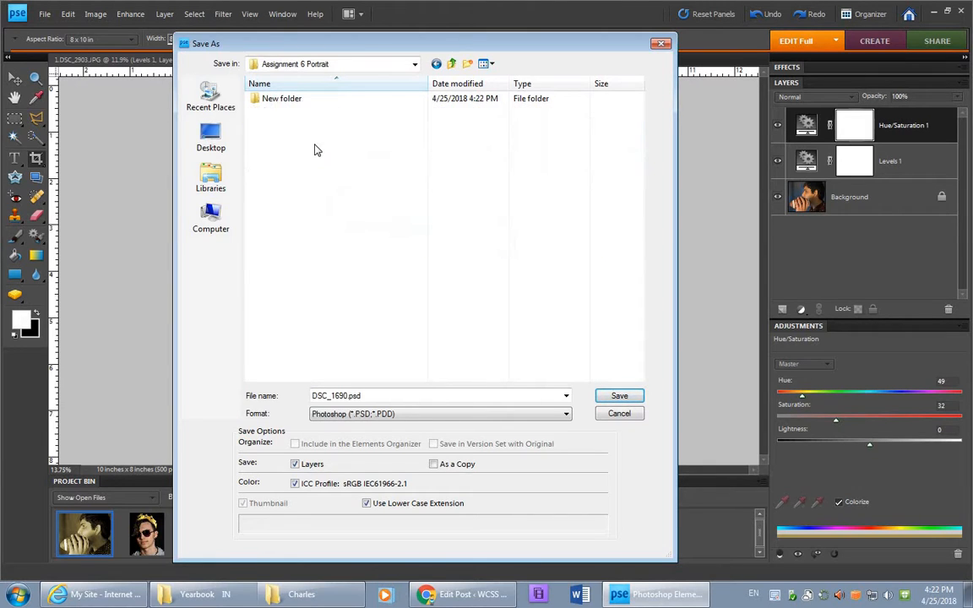
- Name the file with the person's surname and title followed by "-vportrait1 by whoever", and save it as a layered Photoshop PSD
drag(347, 395, 303, 400)
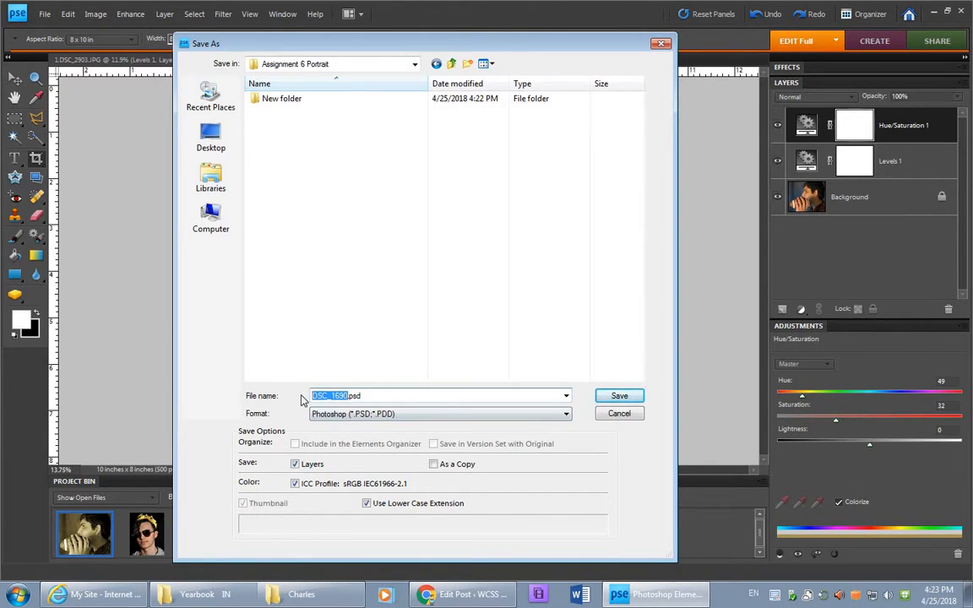
text(wukasch.mr0)
key(BackSpace)
text(-vportrait)
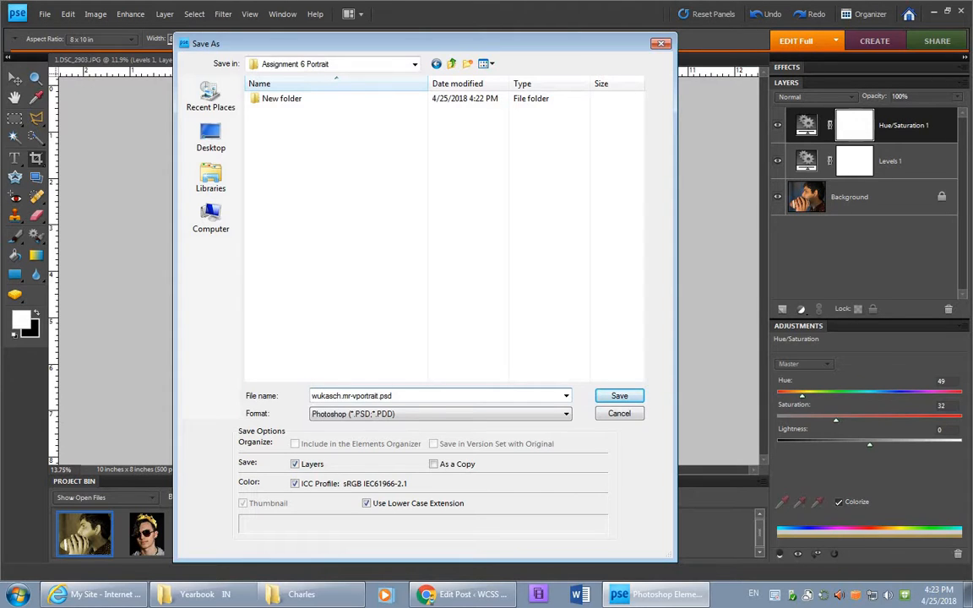
text(1)
text(by whoever)
click(617, 398)
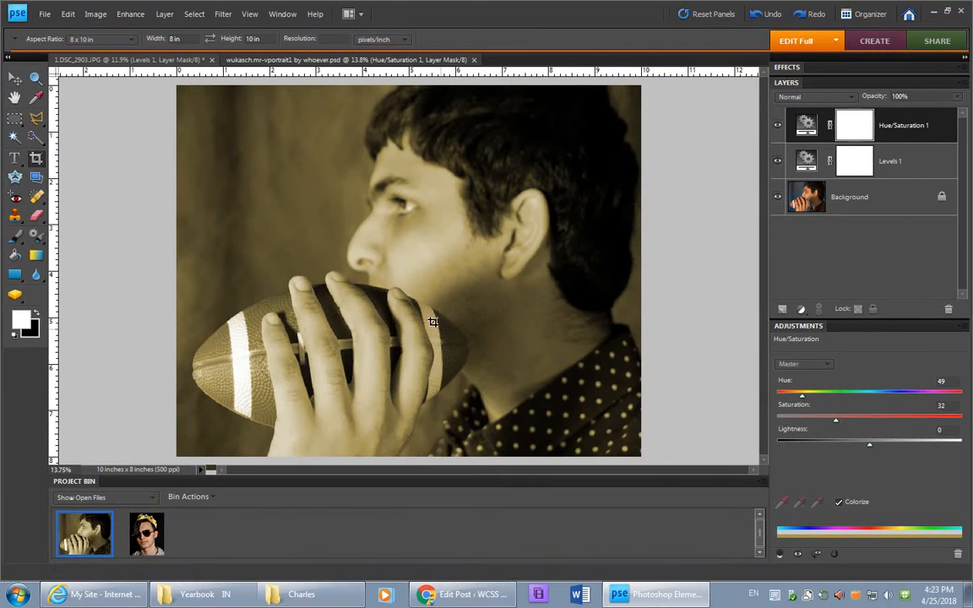
- Save a JPEG copy of the football portrait in the same folder at maximum quality 12 with the Baseline ("Standard") format
click(45, 15)
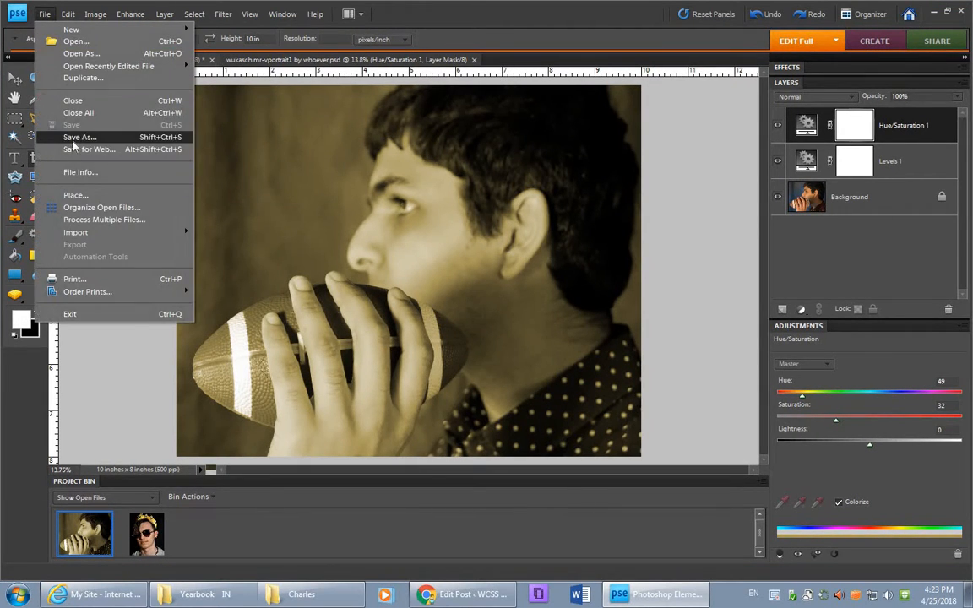
click(76, 137)
click(366, 416)
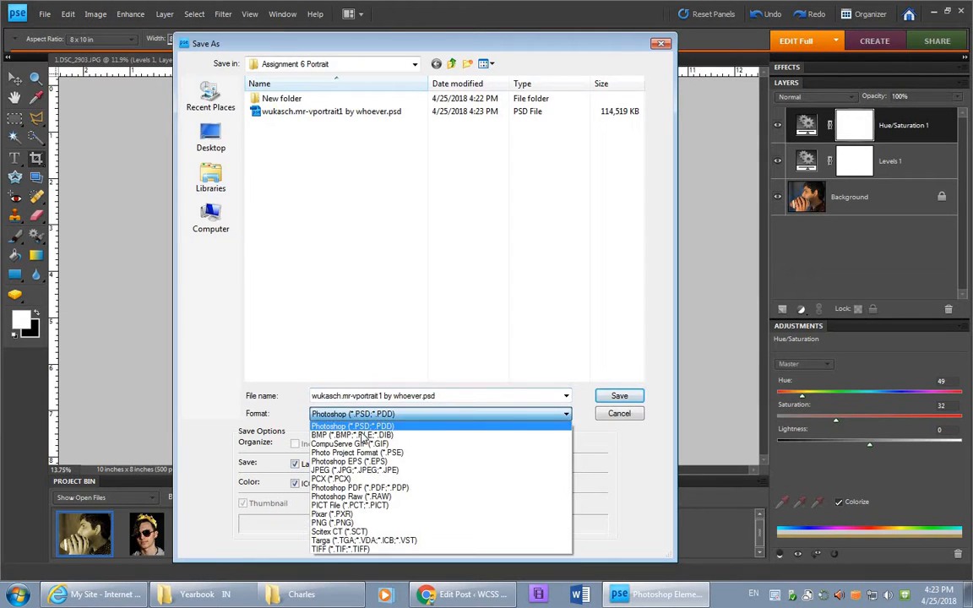
click(358, 471)
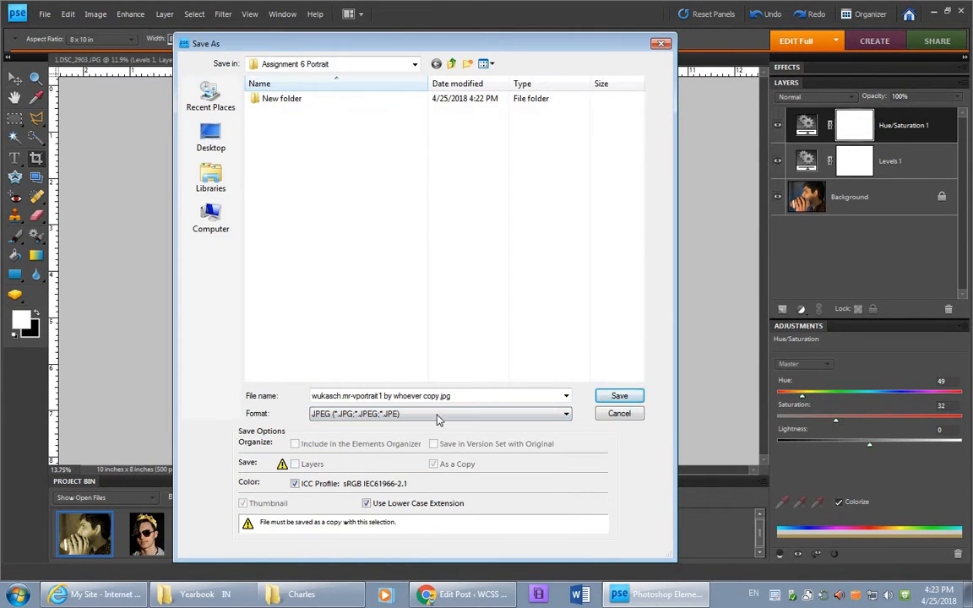
click(423, 395)
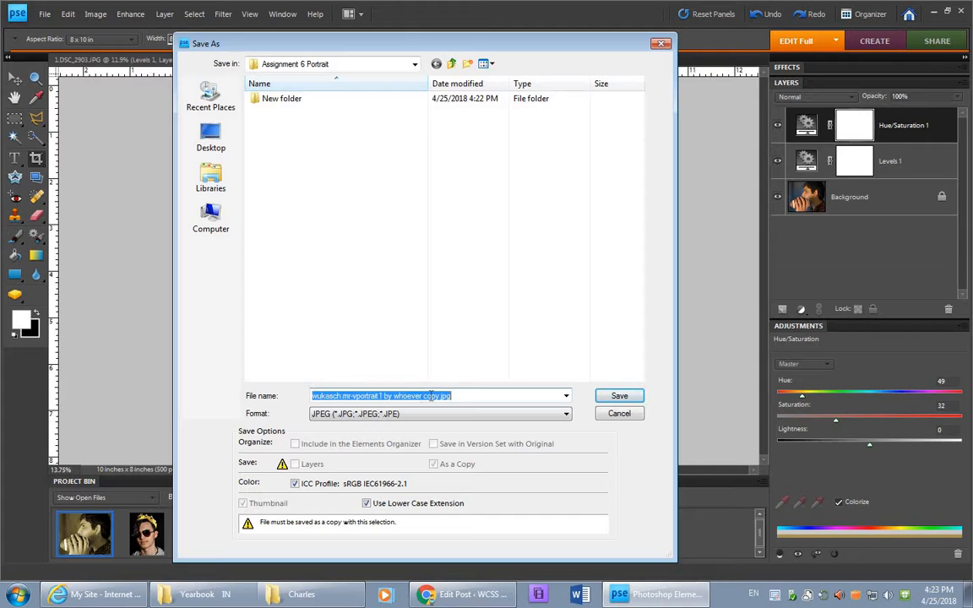
drag(424, 396, 439, 395)
click(617, 397)
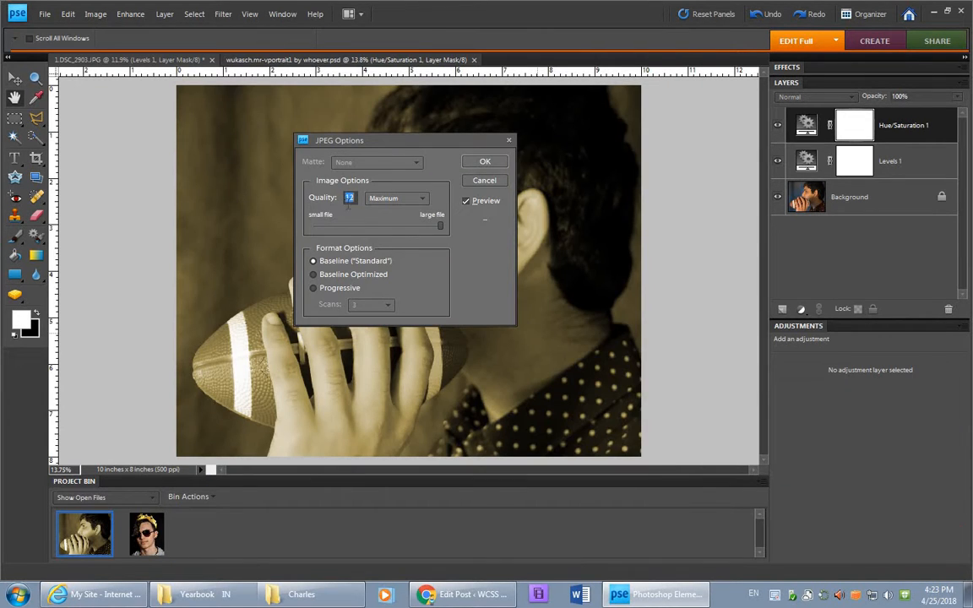
click(485, 162)
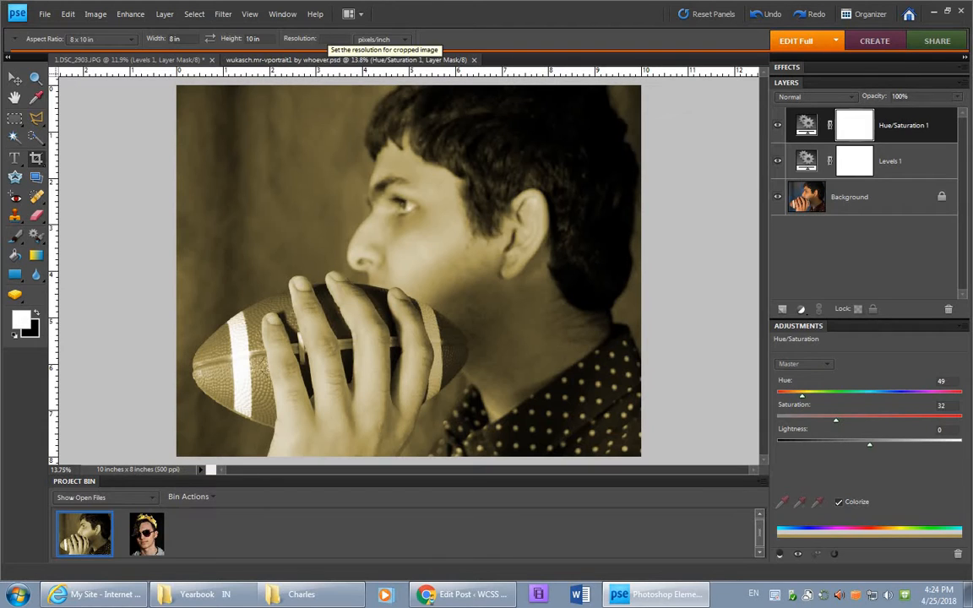
- Frame the whole football portrait for a crop 10 in wide by 8 in high at a resolution of 300 pixels/inch
text(300)
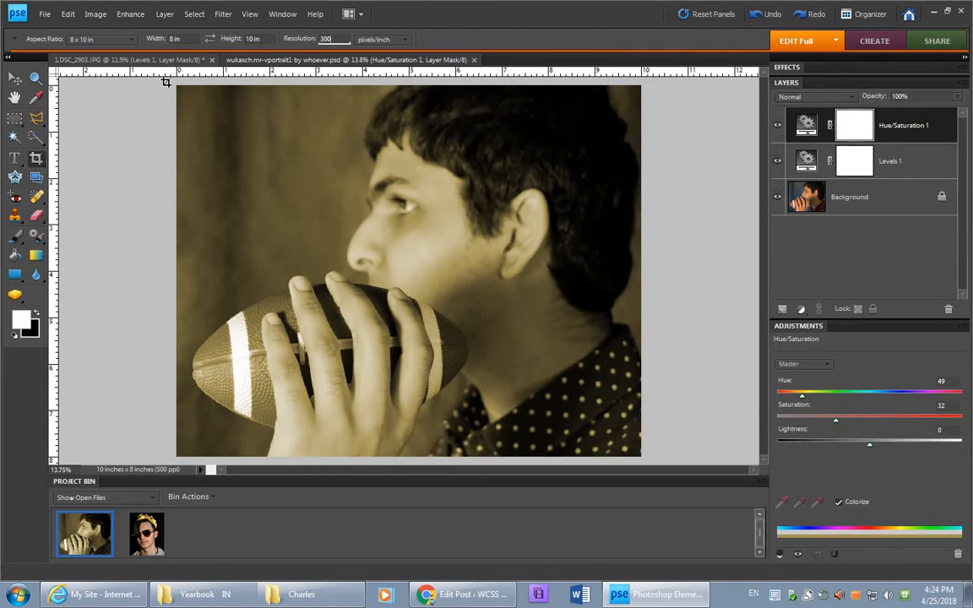
drag(152, 73, 449, 291)
drag(537, 332, 319, 264)
click(301, 274)
click(210, 39)
drag(613, 348, 717, 465)
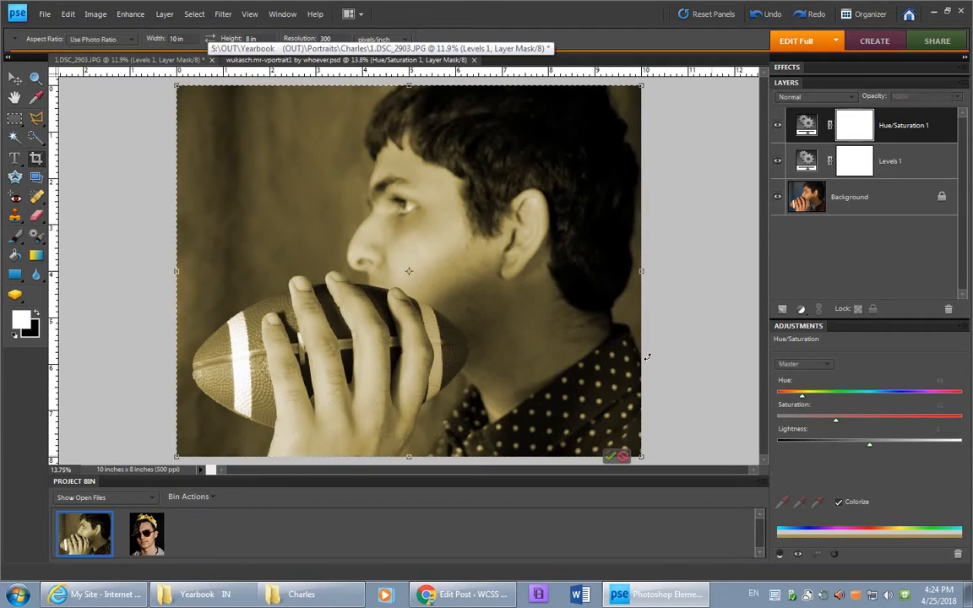